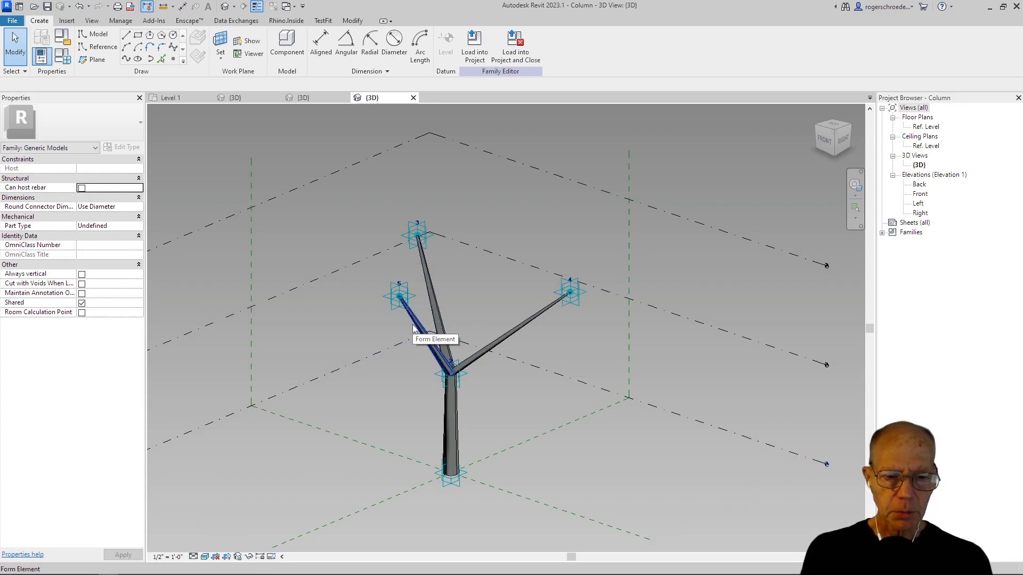
- Move adaptive point 5 outward in the Column family to reshape its attached branch
left_click(397, 305)
left_click_drag(398, 299, 373, 288)
left_click(522, 411)
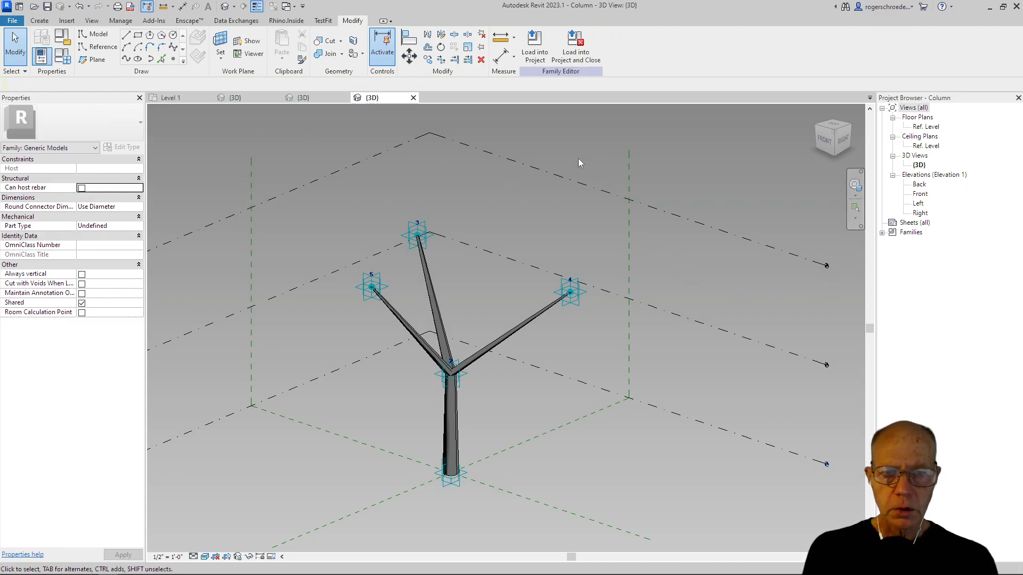
- Close the Column family without saving and create a new family from the Generic Model Adaptive template
left_click(413, 98)
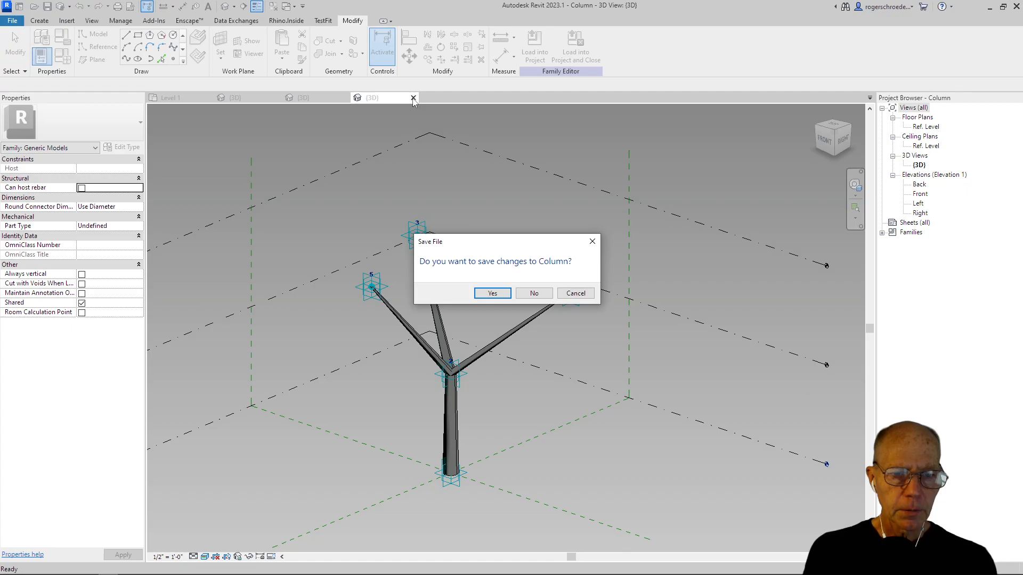
left_click(534, 293)
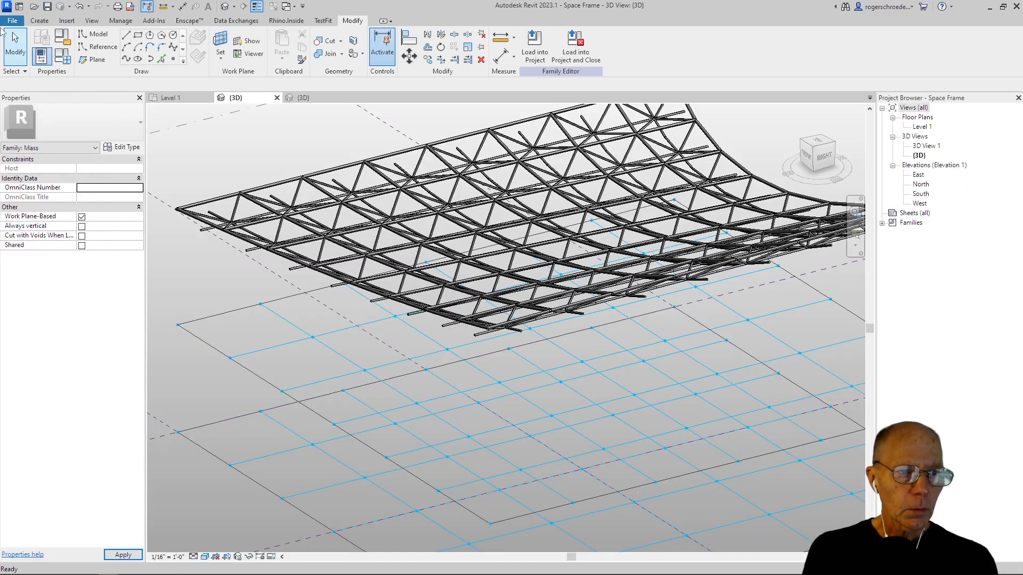
left_click(11, 20)
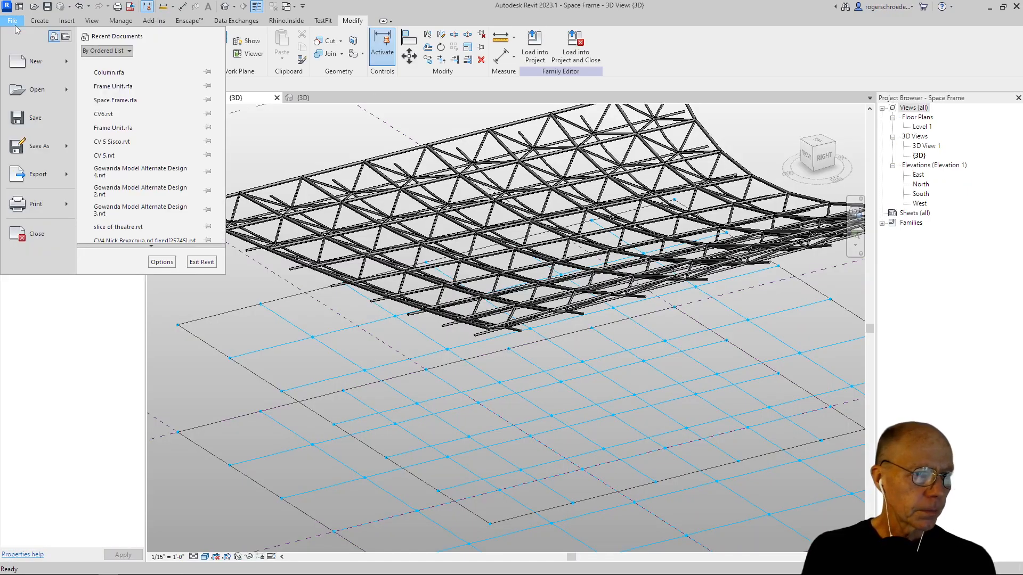
mouse_move(73, 65)
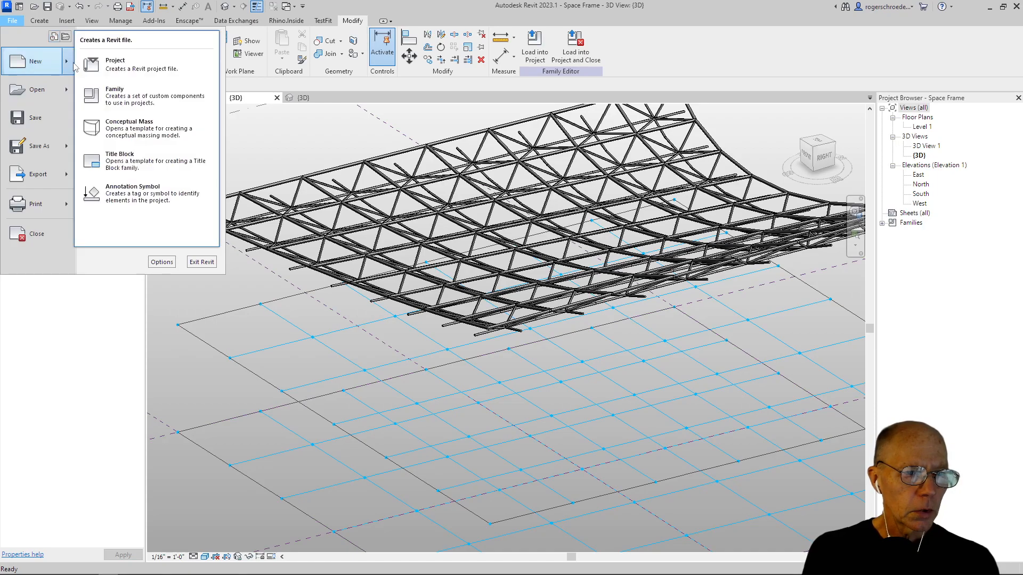
left_click(124, 103)
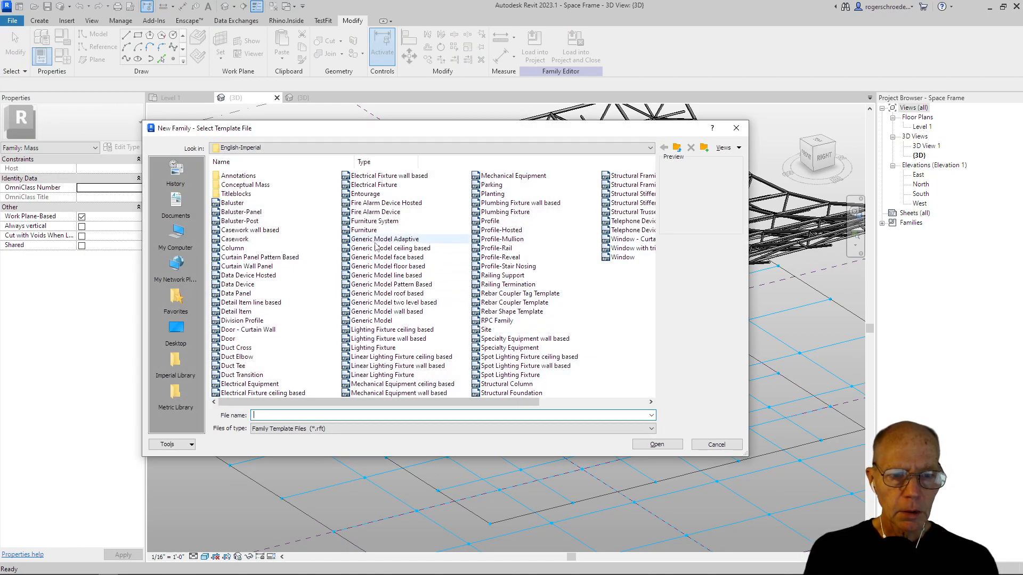
left_click(379, 241)
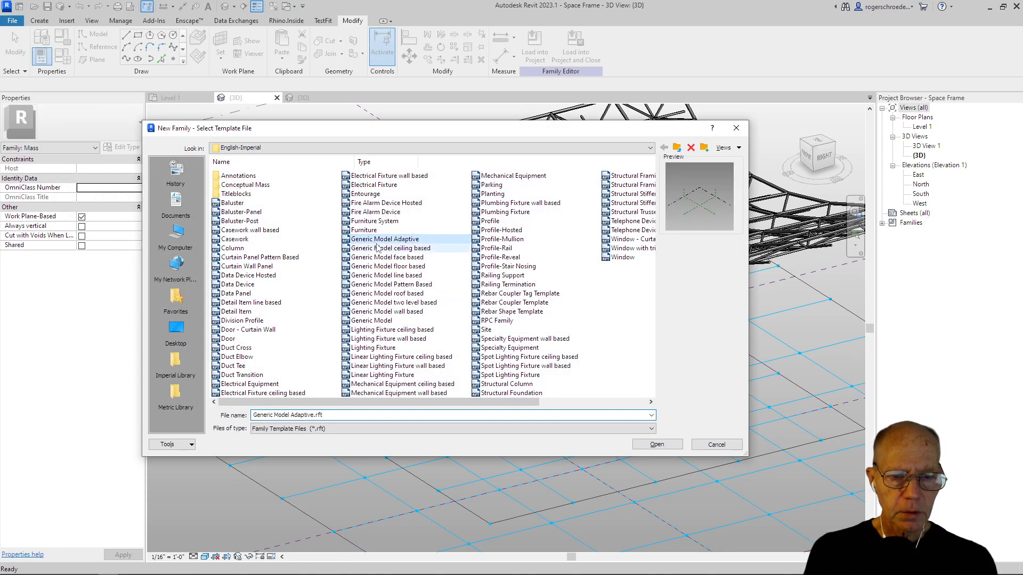
left_click(657, 444)
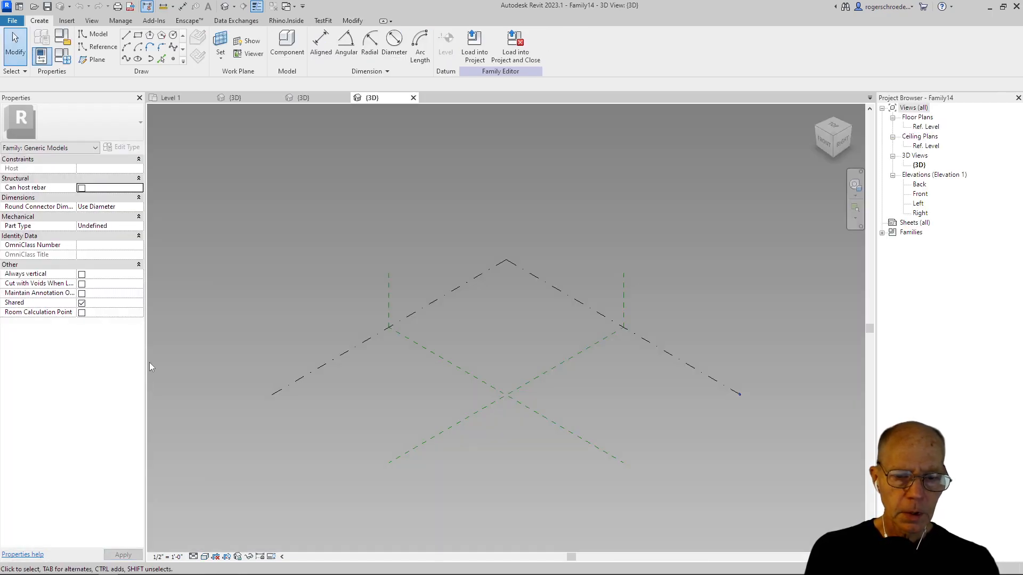
- In the Front elevation, copy the Ref. Level upward twice at 20' spacing to create levels at 20' and 40'
left_click(822, 145)
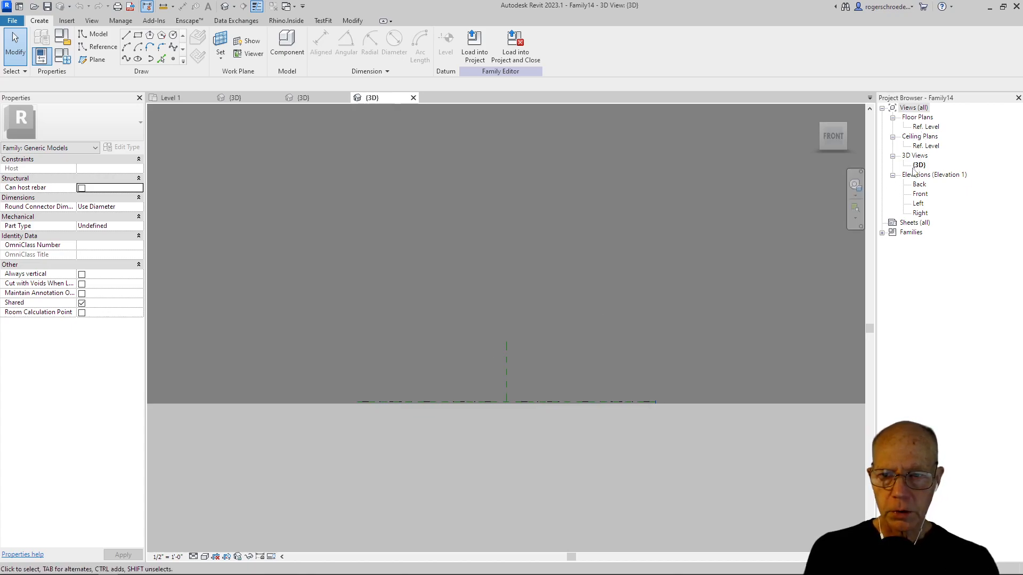
double_click(920, 195)
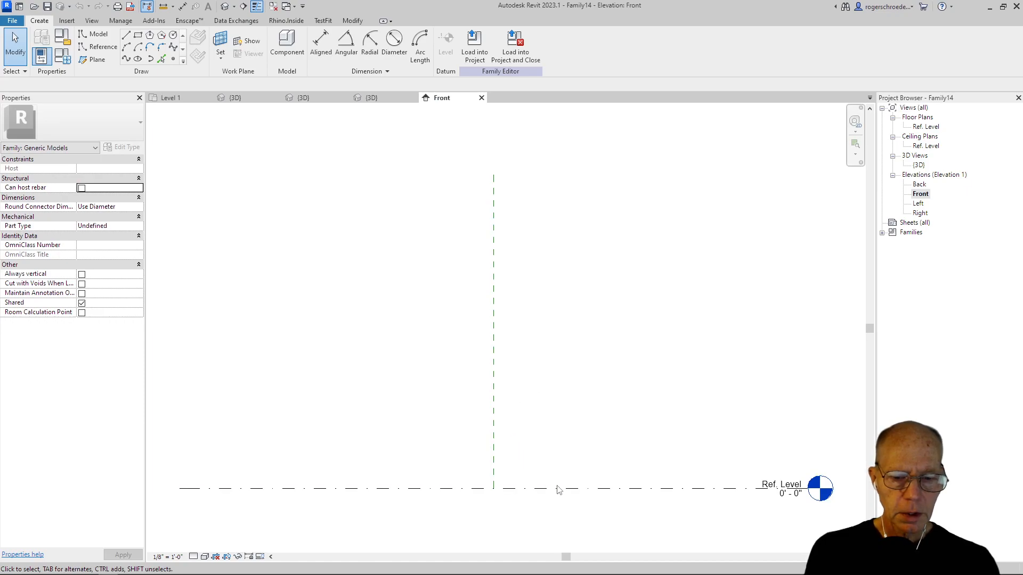
left_click(558, 489)
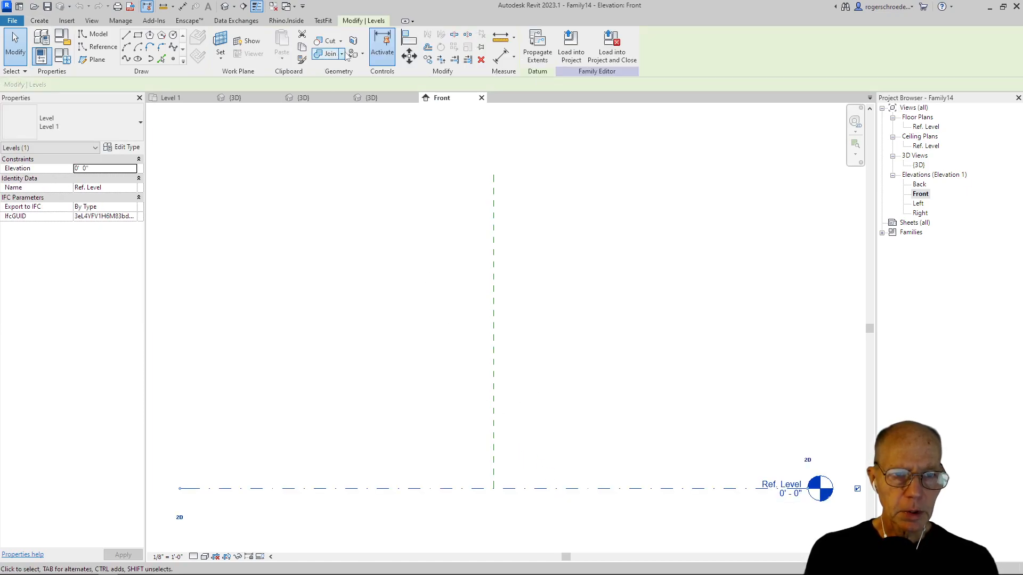
left_click(429, 61)
left_click(698, 488)
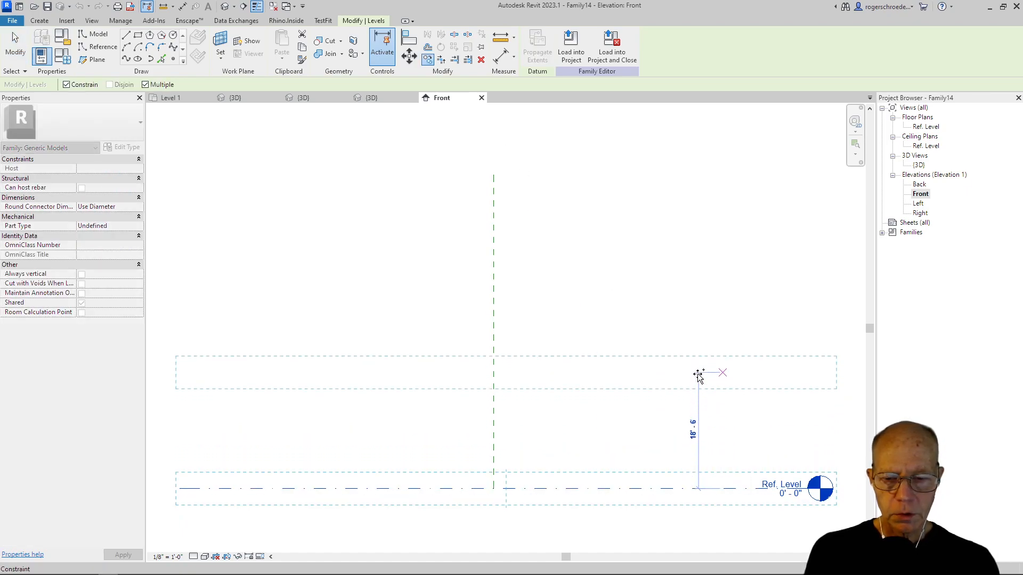
left_click(698, 363)
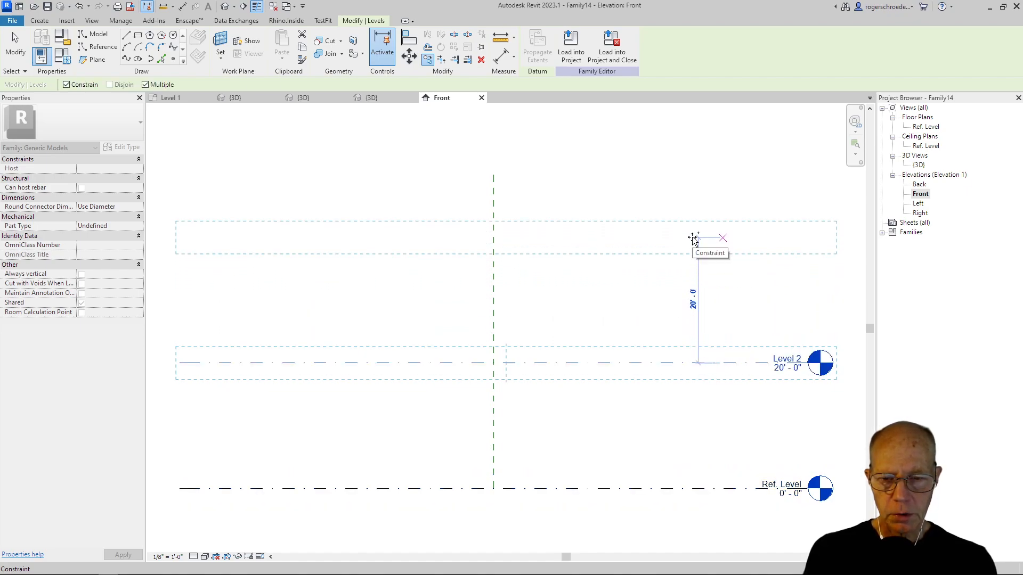
left_click(693, 238)
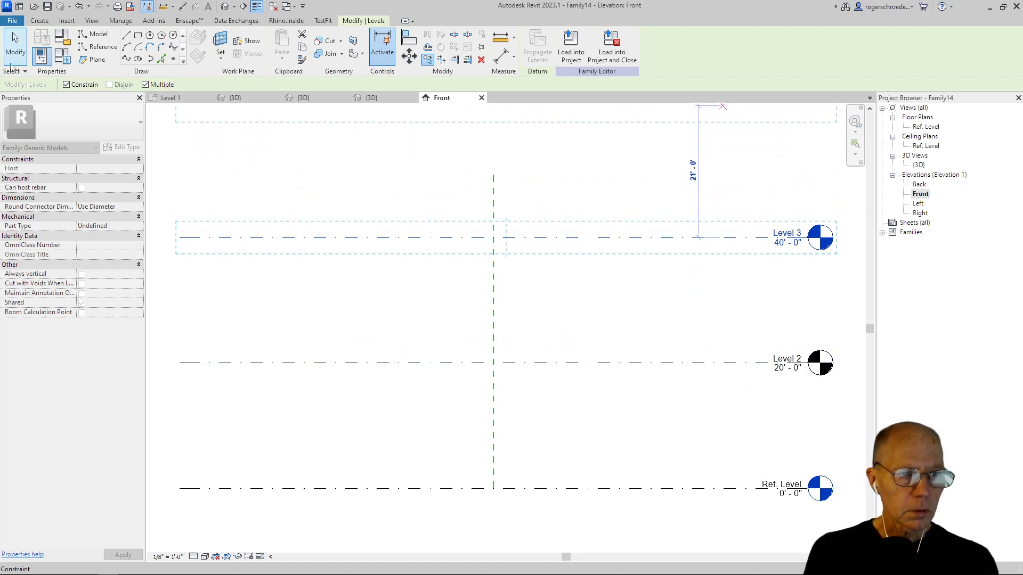
left_click(14, 46)
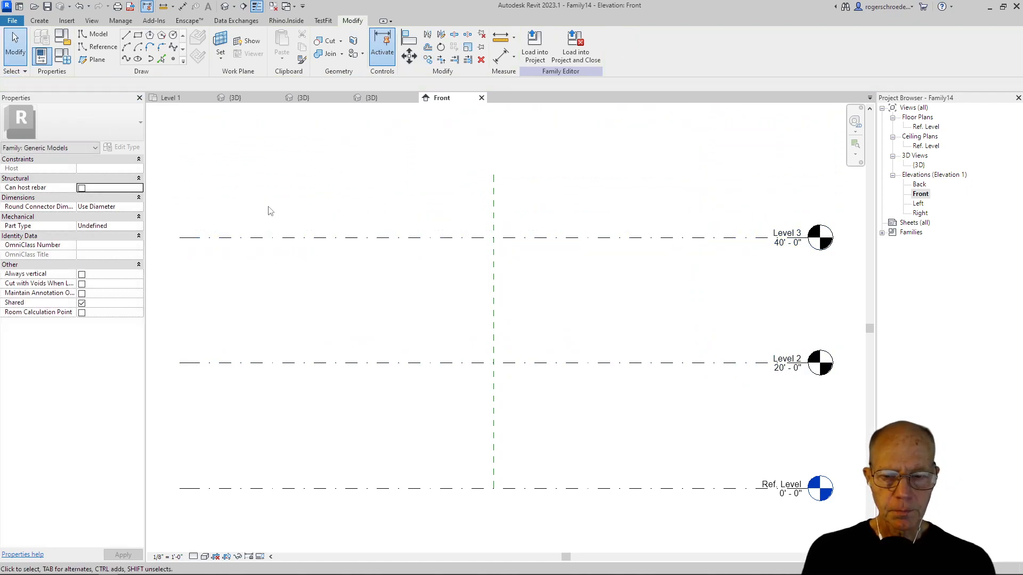
- In the 3D view, set the Ref. Level as work plane and place a reference point near the reference planes' crossing
left_click(385, 97)
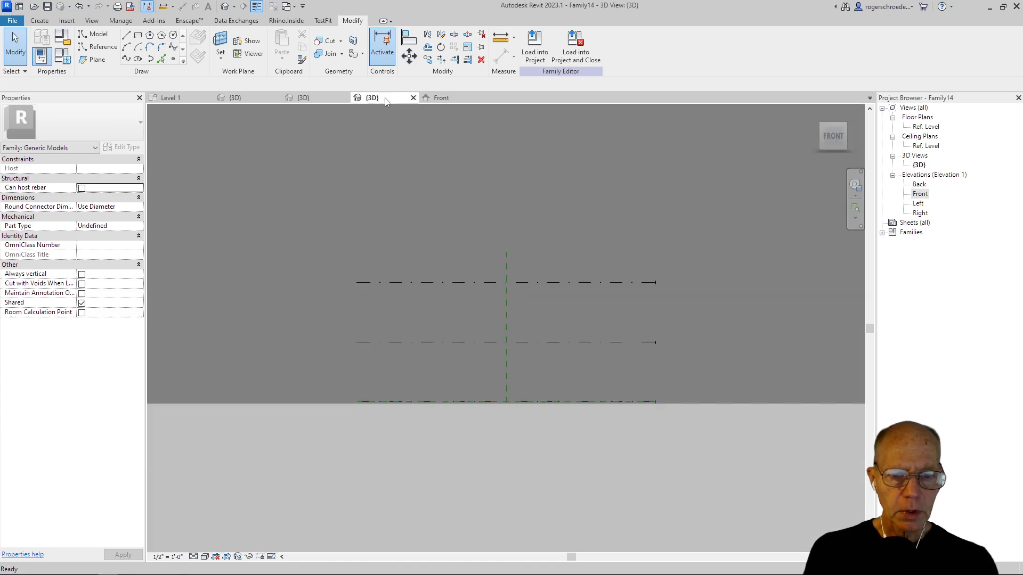
left_click(845, 128)
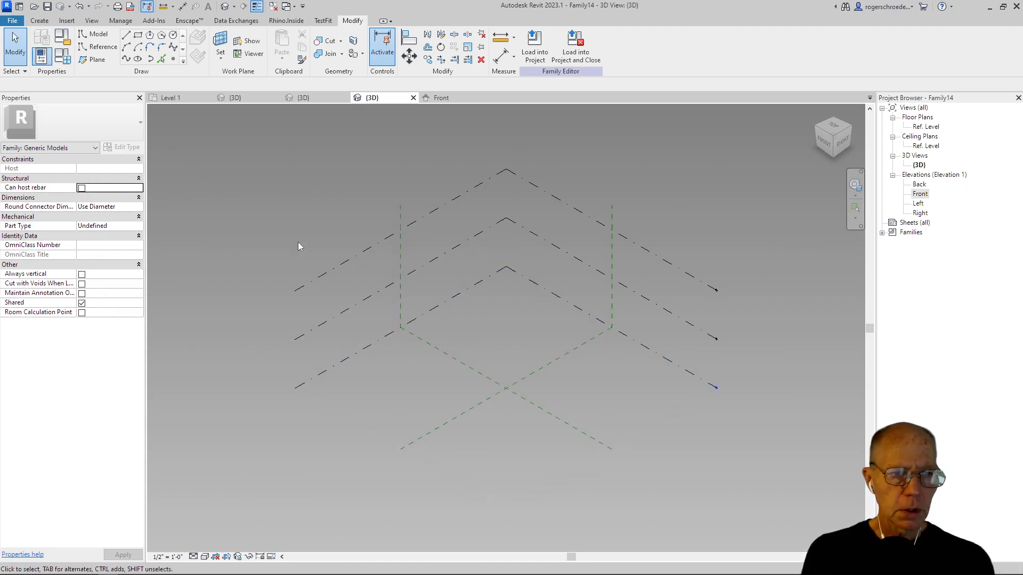
left_click(223, 65)
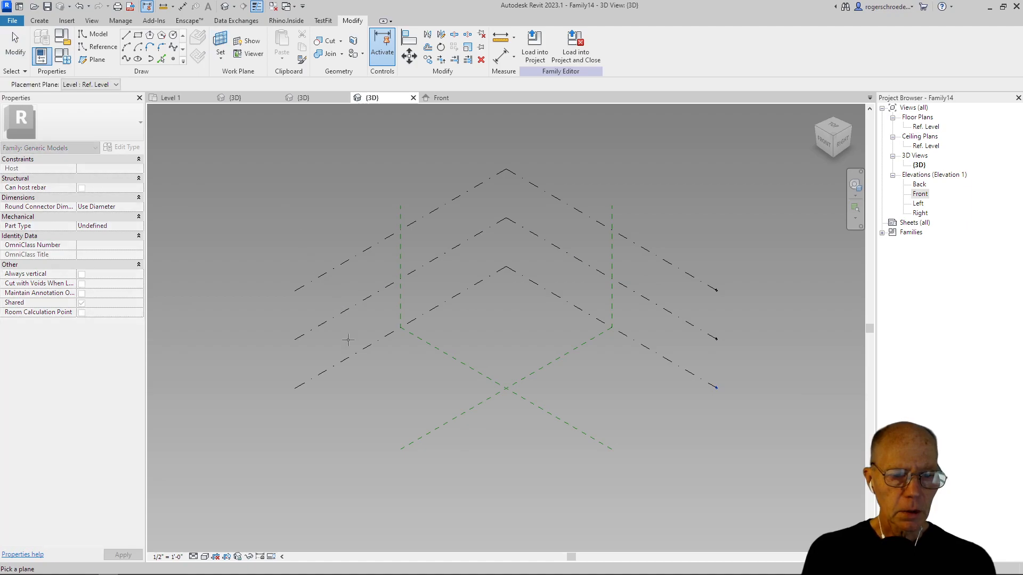
left_click(358, 354)
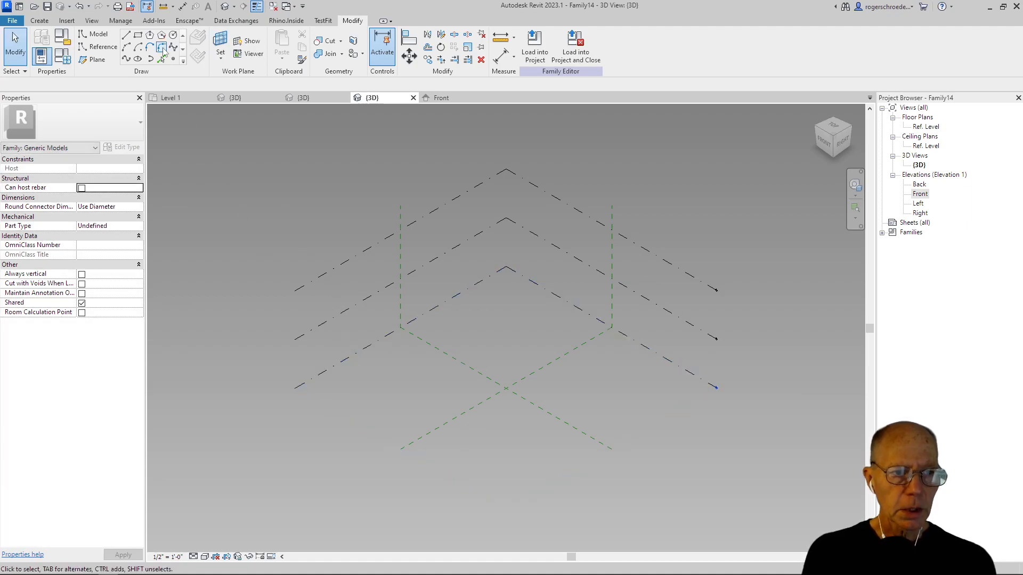
left_click(174, 59)
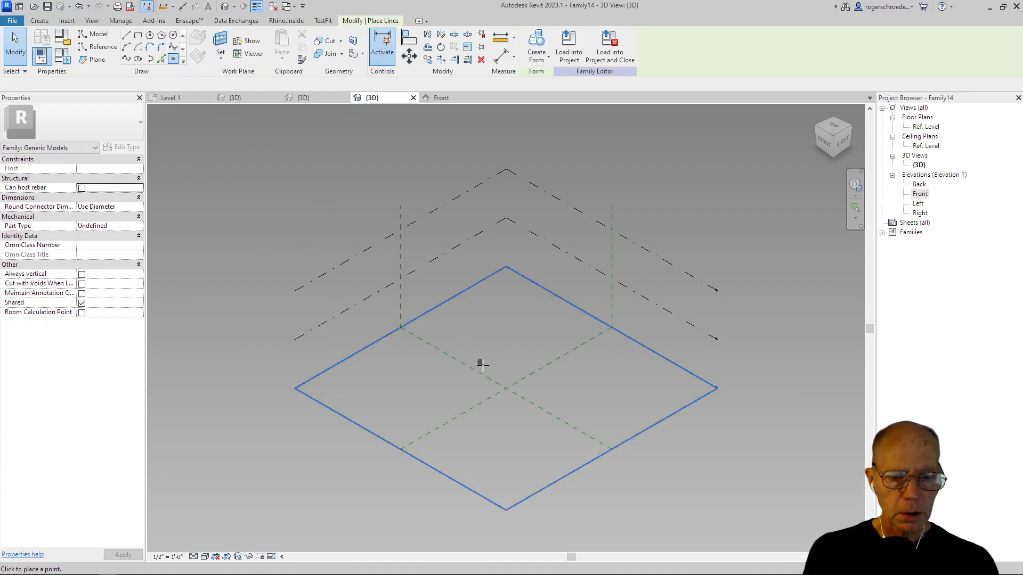
left_click(502, 384)
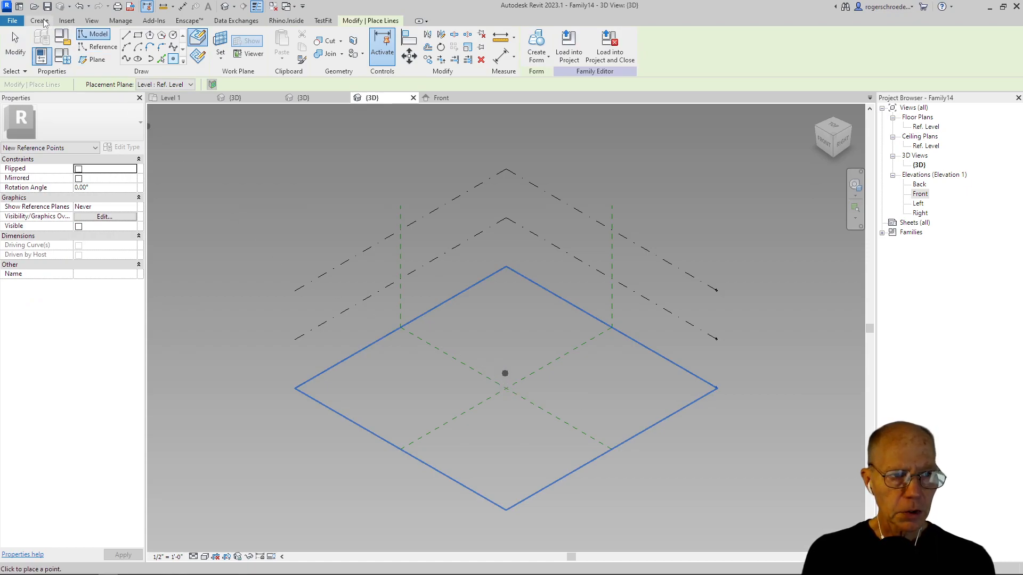
left_click(16, 43)
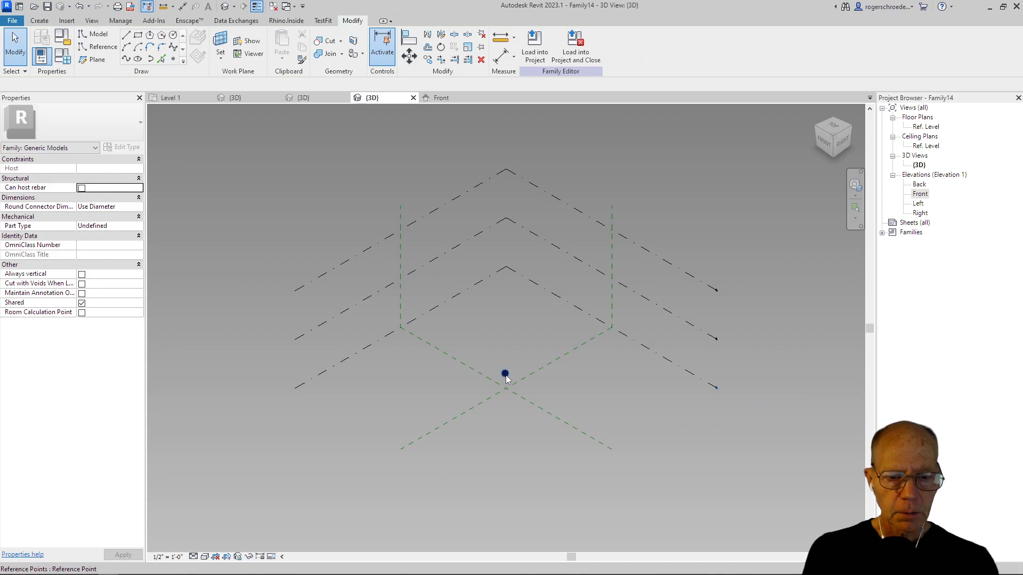
- Move the Ref. Level reference point exactly onto the intersection of the two center reference planes
left_click(505, 373)
left_click_drag(521, 387, 459, 389)
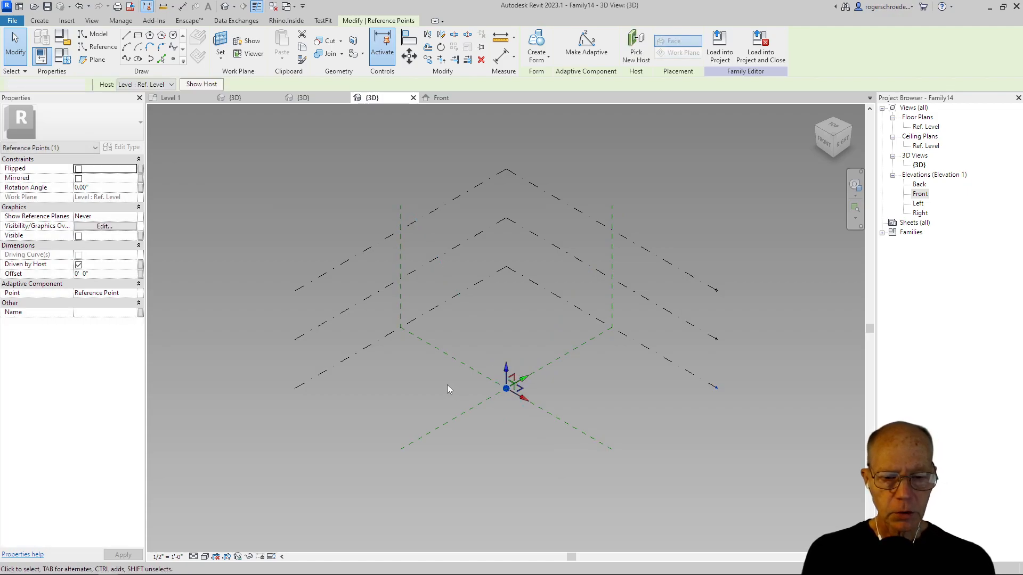
left_click(445, 384)
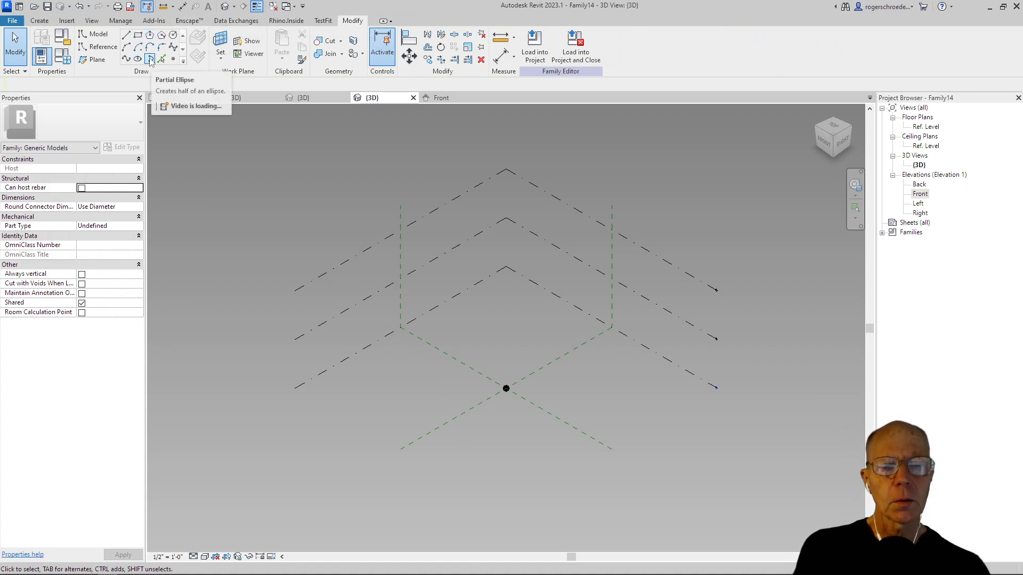
- Set Level 2 as the work plane and place a second reference point on it, roughly above the first
left_click(220, 43)
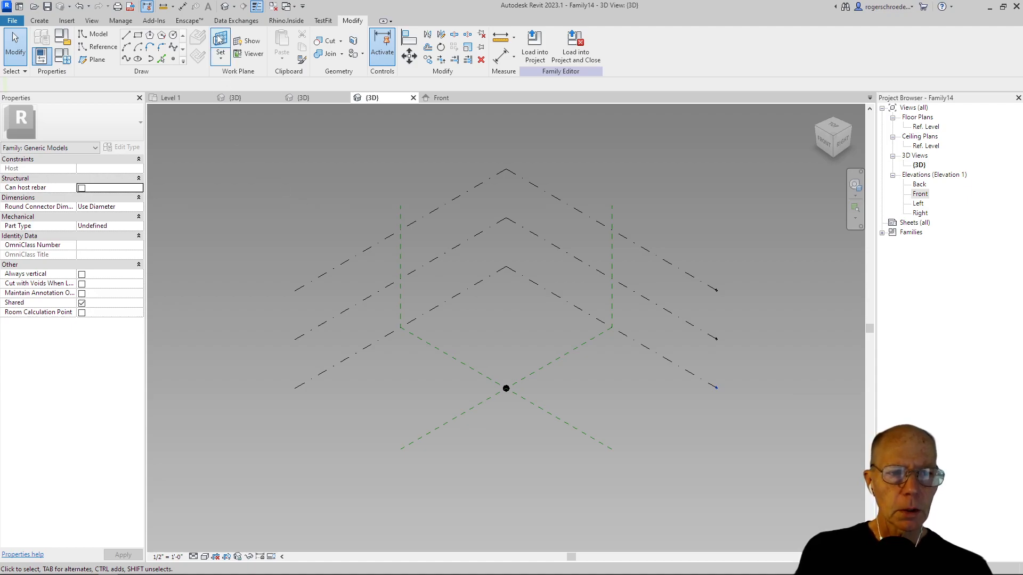
left_click(325, 322)
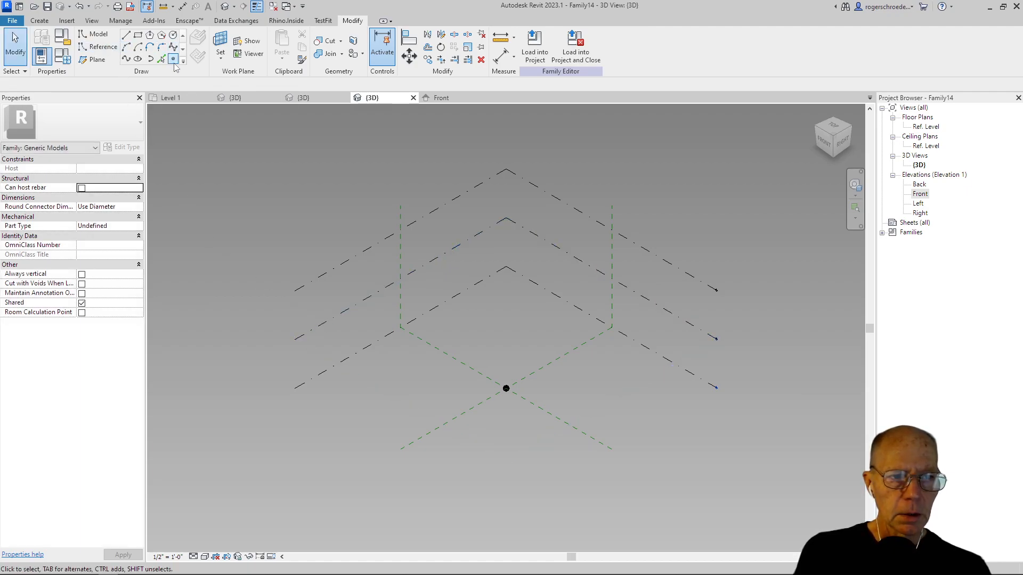
left_click(173, 59)
left_click(504, 348)
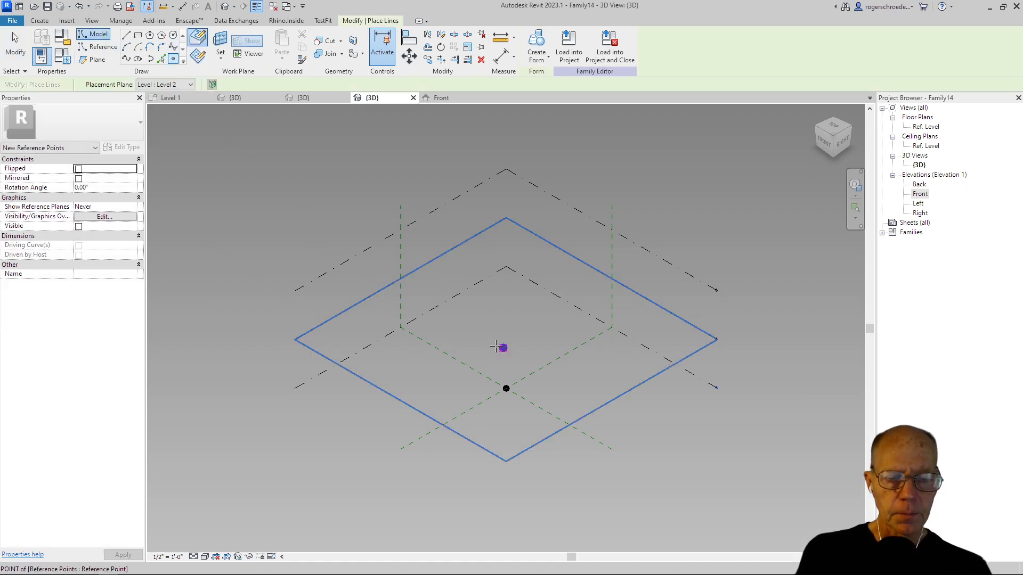
left_click(16, 55)
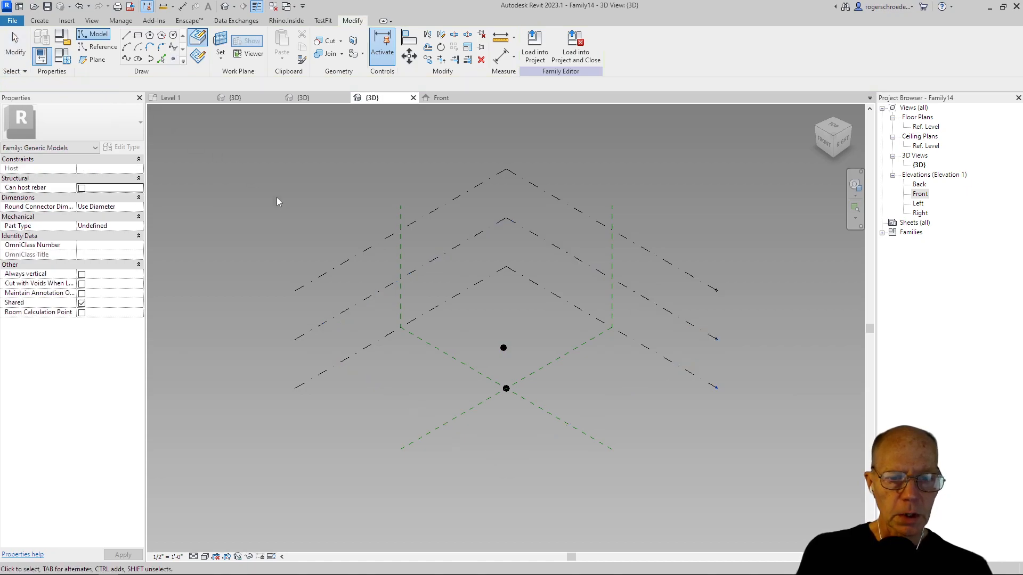
- Align the Level 2 reference point directly above the base point, at the center reference planes' intersection
left_click(504, 347)
left_click_drag(517, 356, 531, 334)
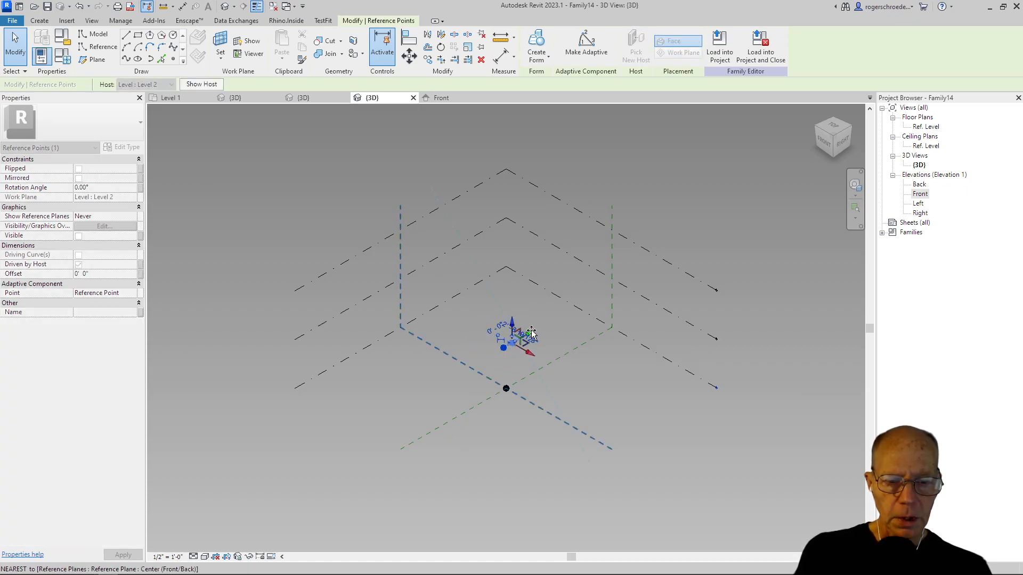
left_click(829, 126)
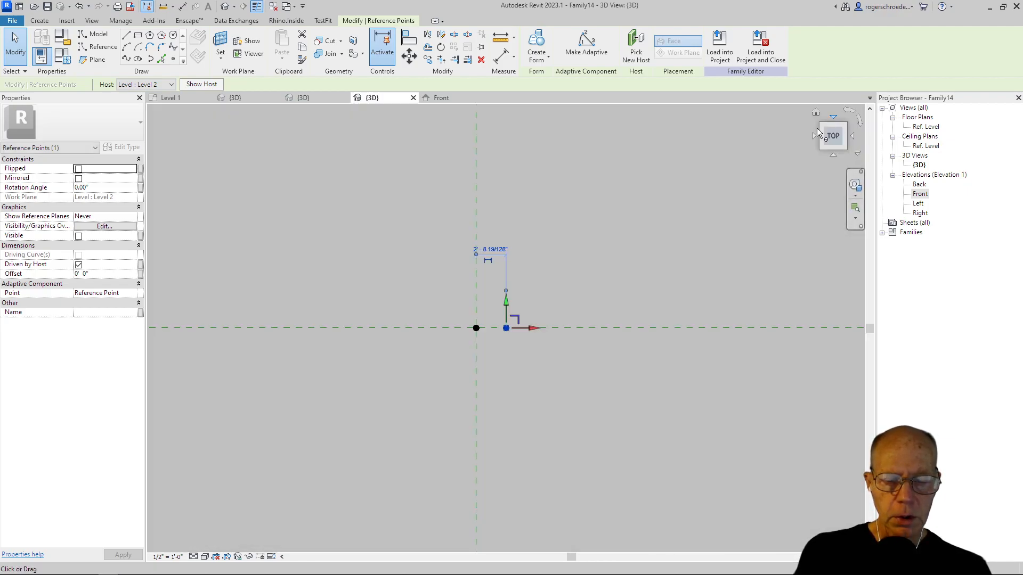
left_click_drag(530, 328, 502, 327)
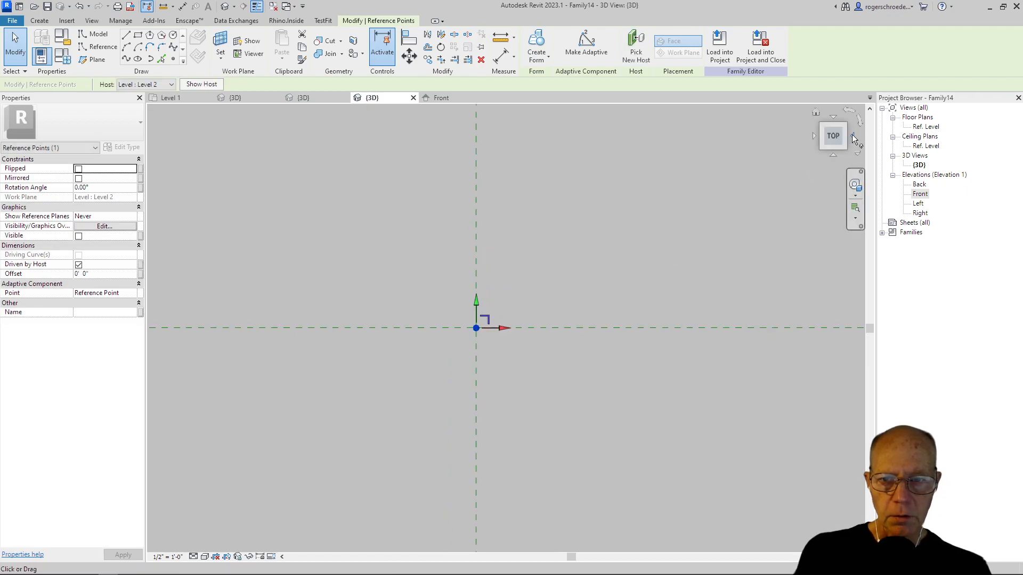
left_click(823, 128)
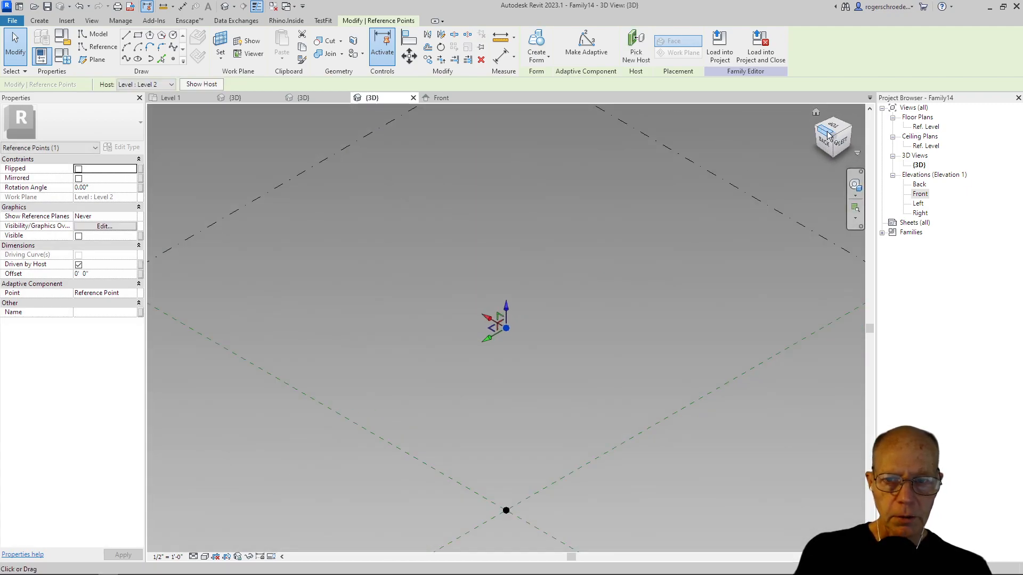
left_click(826, 133)
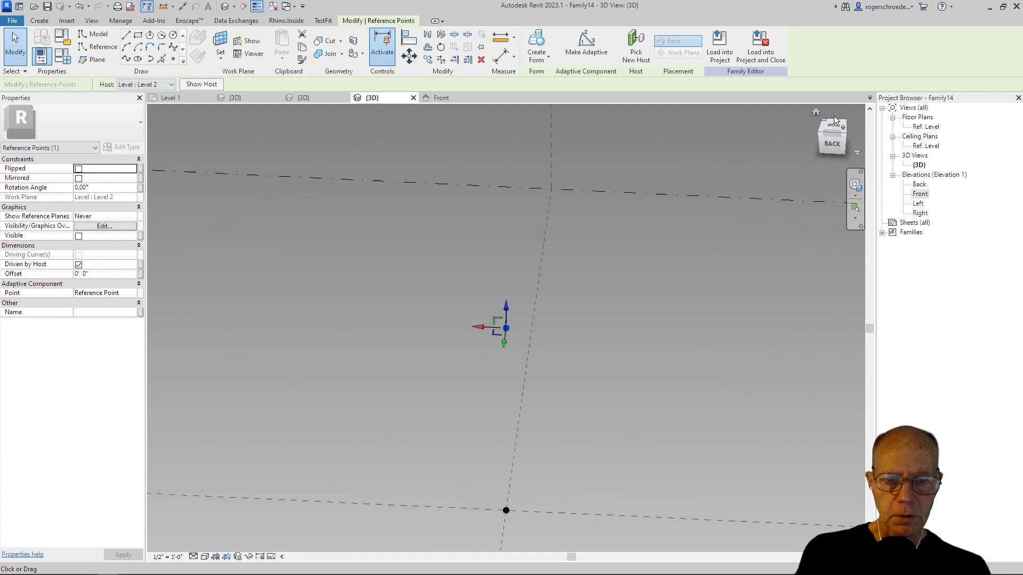
scroll(462, 411, "down", 4)
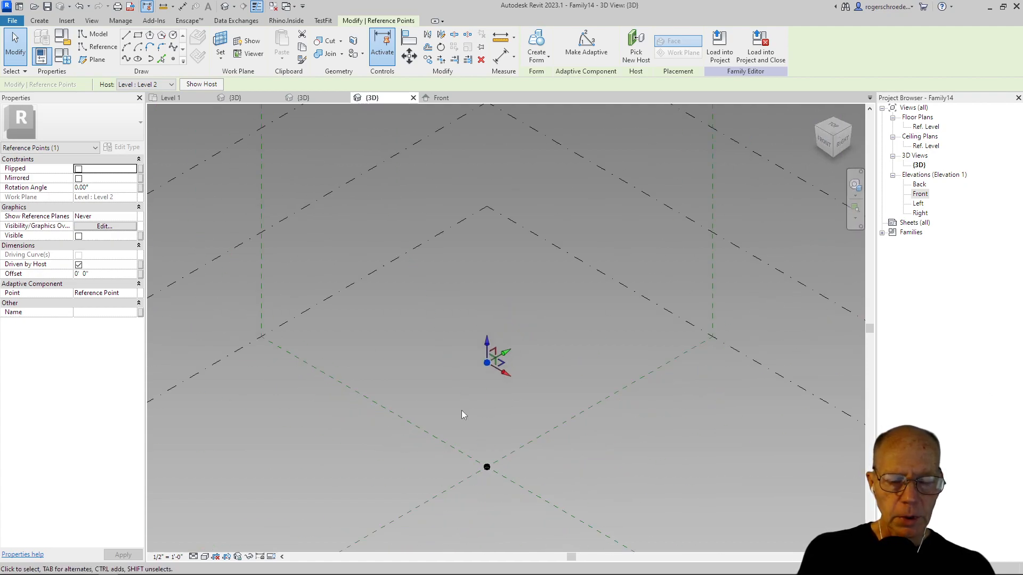
middle_click_drag(472, 423, 565, 408)
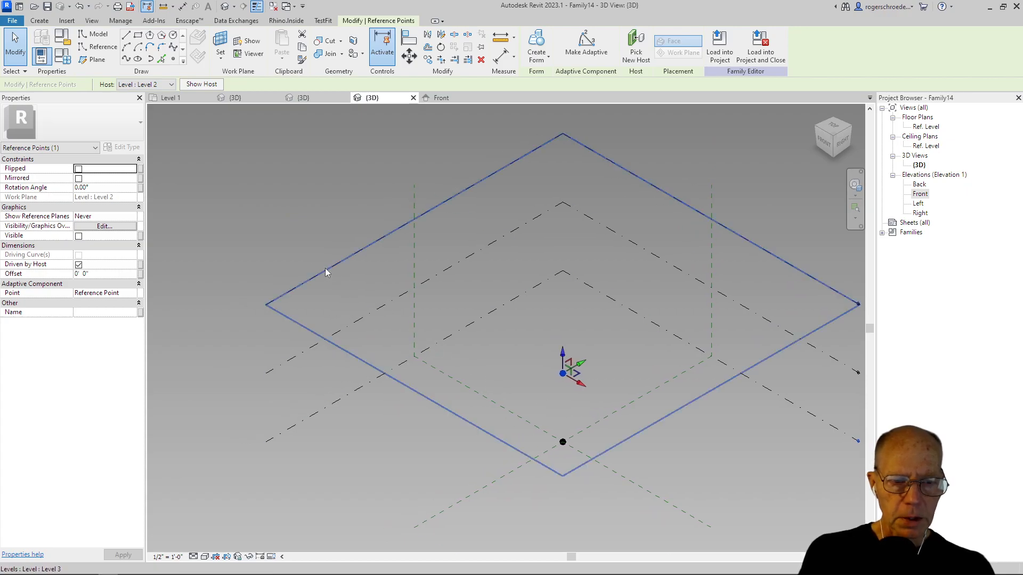
- Set Level 3 as the work plane and place three reference points spread loosely around the center
key("Escape")
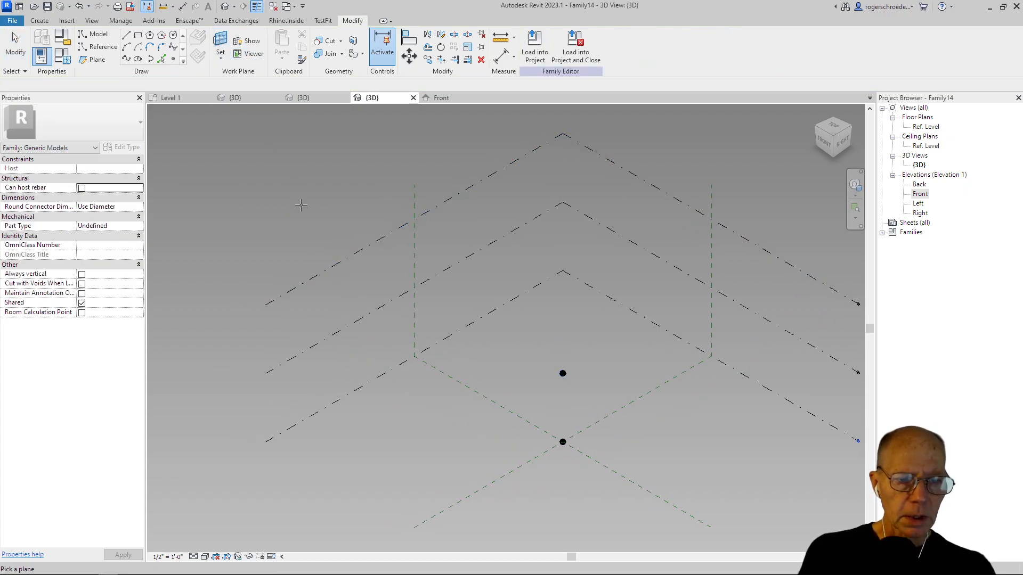
left_click(173, 58)
left_click(489, 308)
left_click(648, 330)
left_click(598, 441)
left_click(481, 188)
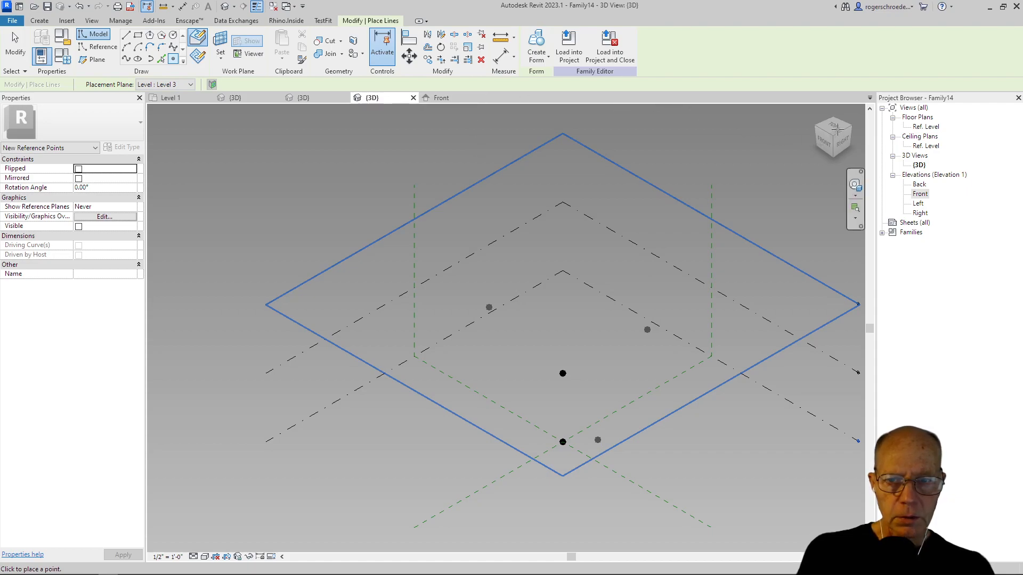
left_click(15, 44)
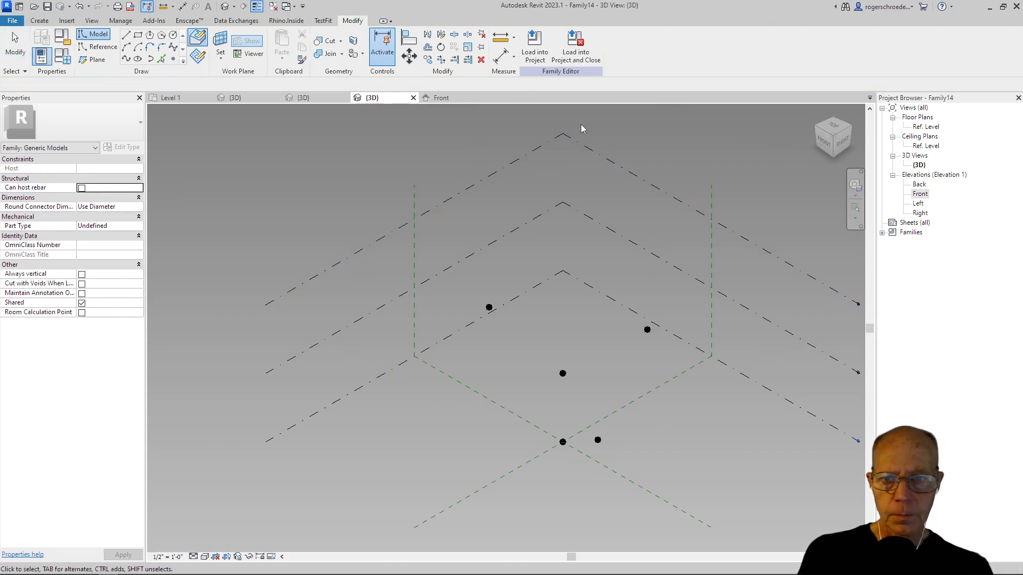
- In top view, arrange the Level 3 points around the center: two behind on opposite sides, one about 18'-6" in front on the Center (Left/Right) plane
left_click(835, 128)
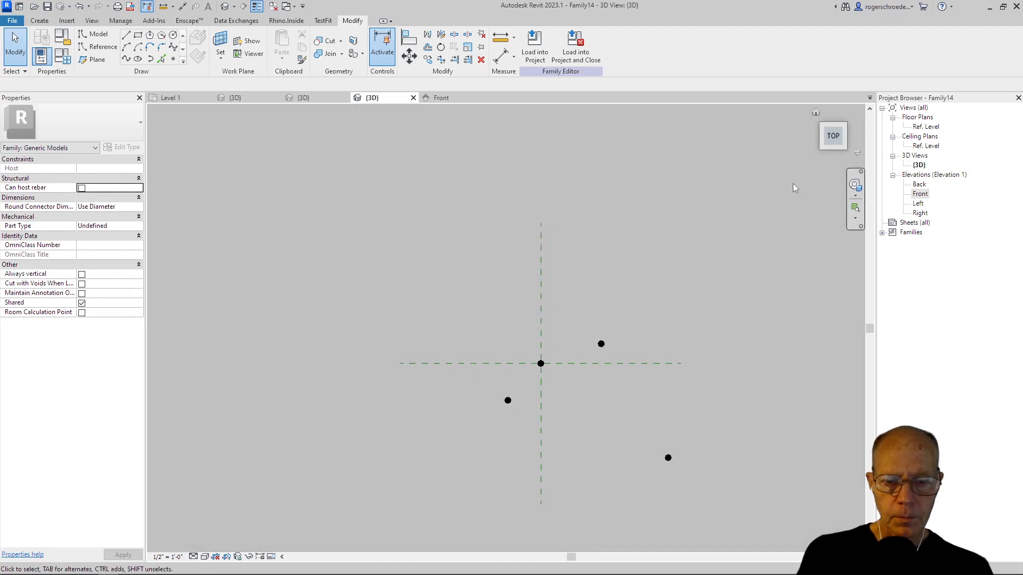
left_click_drag(463, 366, 444, 302)
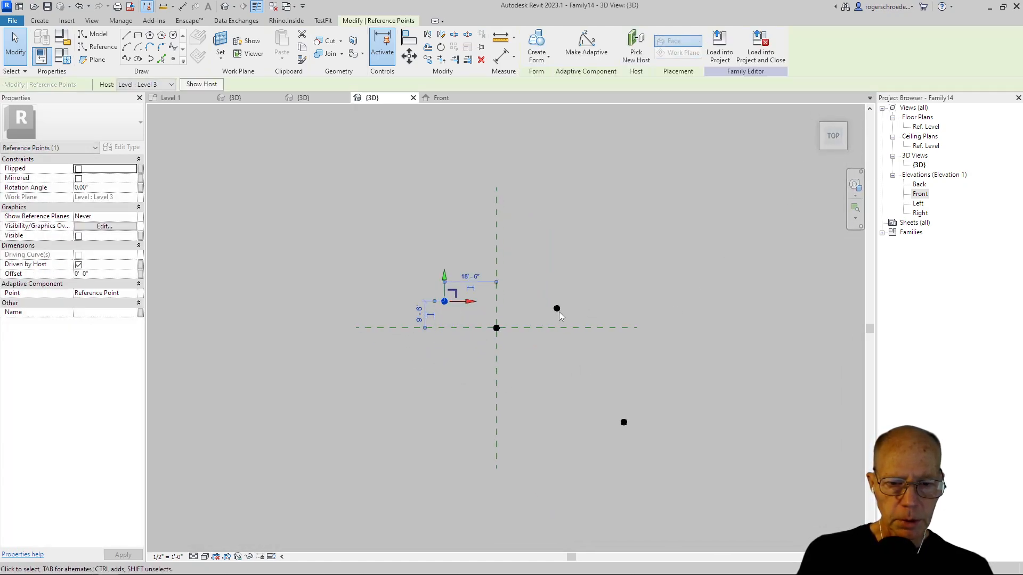
mouse_move(558, 309)
left_mouse_down()
mouse_move(542, 289)
mouse_move(552, 300)
left_mouse_up()
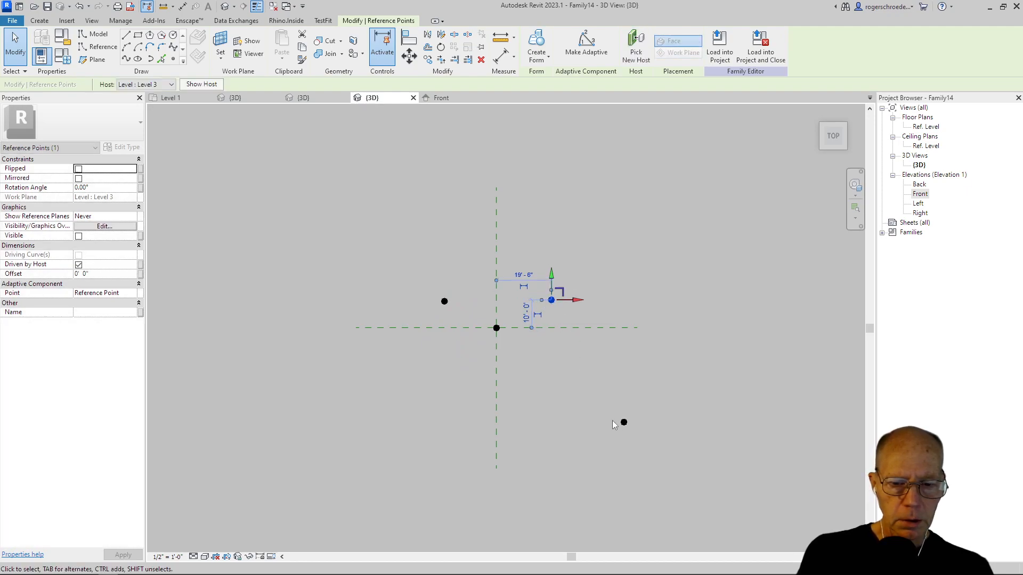
left_click_drag(623, 422, 496, 382)
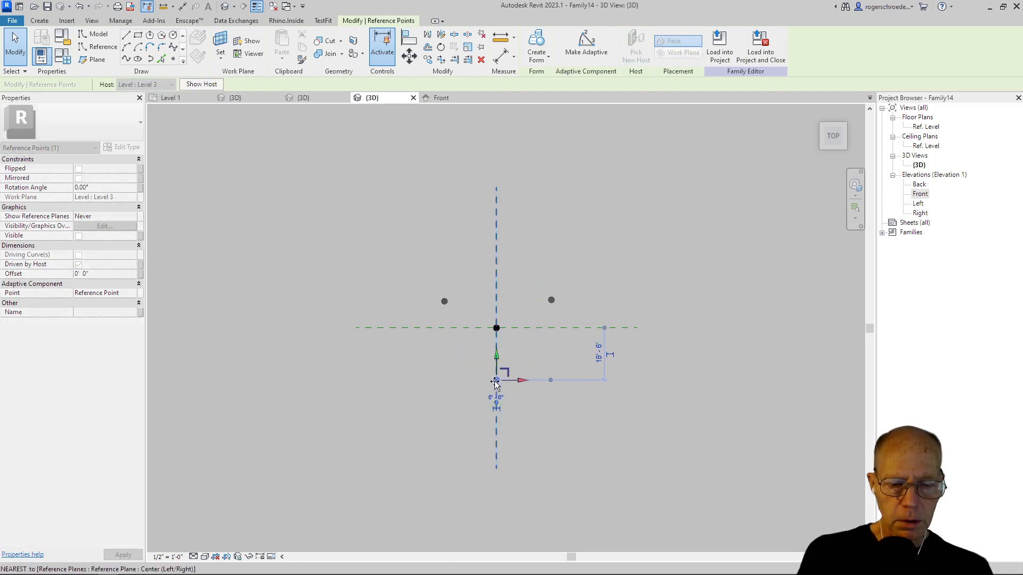
left_click(577, 357)
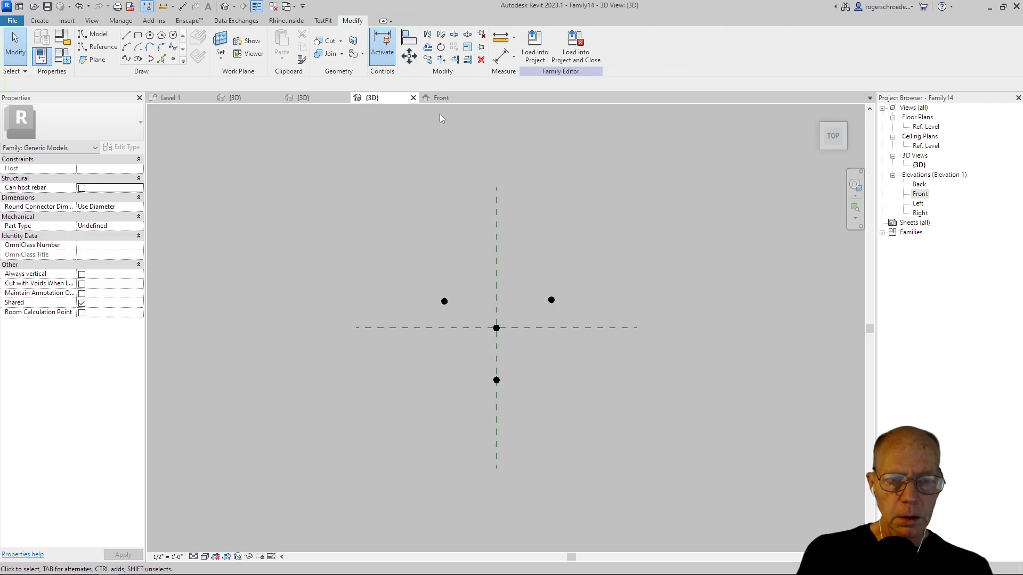
- Return to an isometric view, select all five reference points and make them adaptive
mouse_move(841, 118)
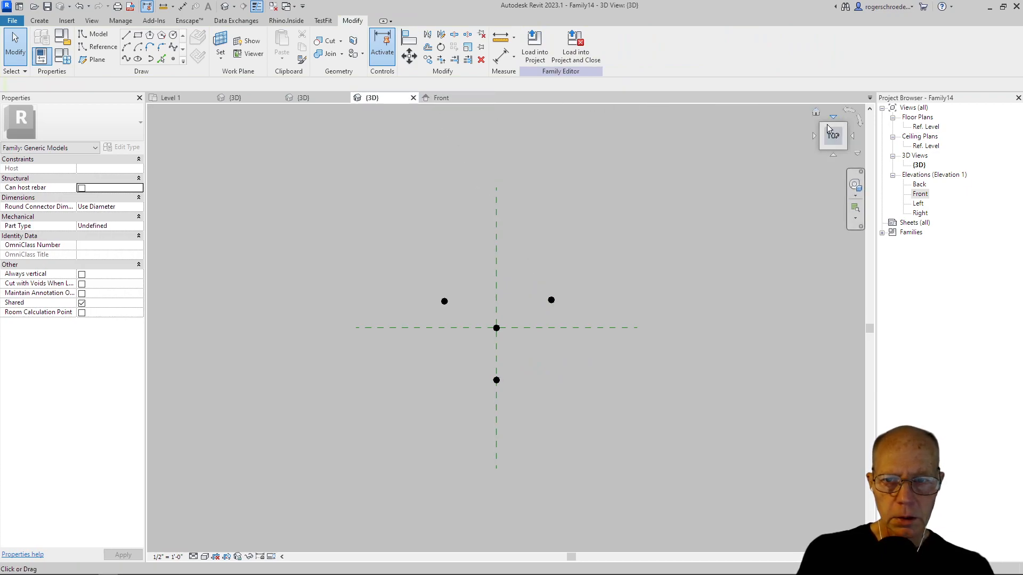
left_click(820, 129)
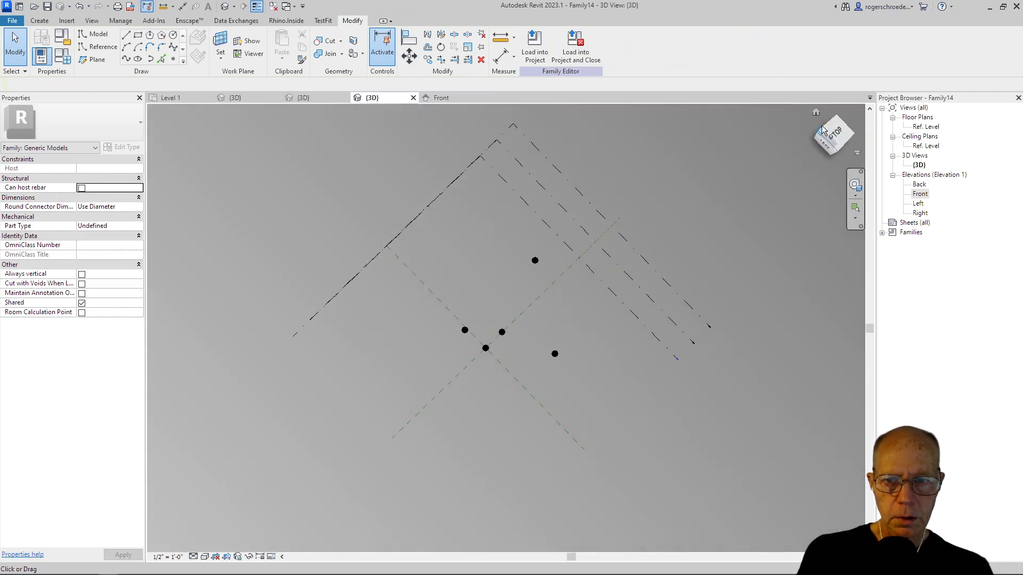
left_click_drag(423, 176, 606, 433)
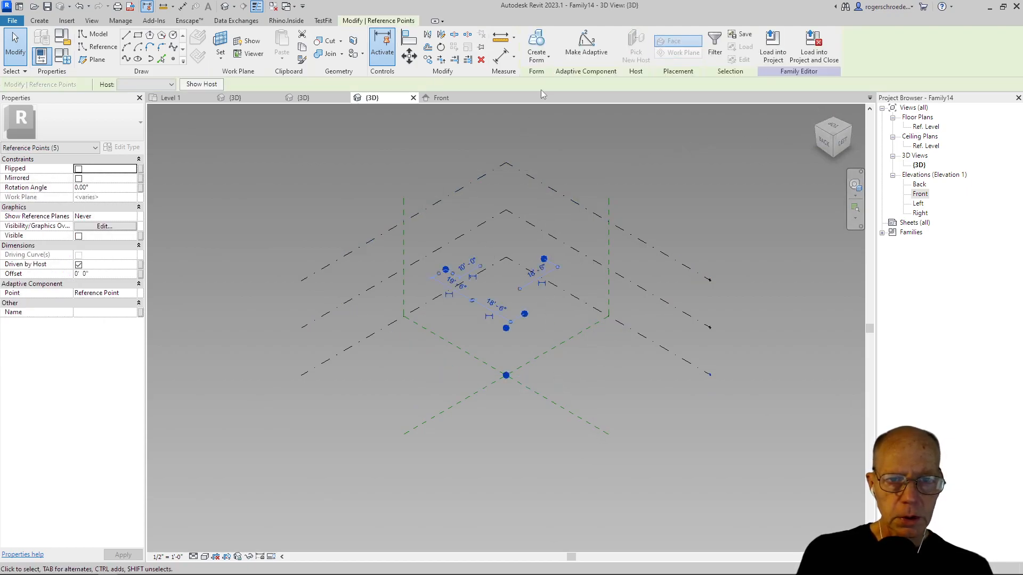
left_click(588, 56)
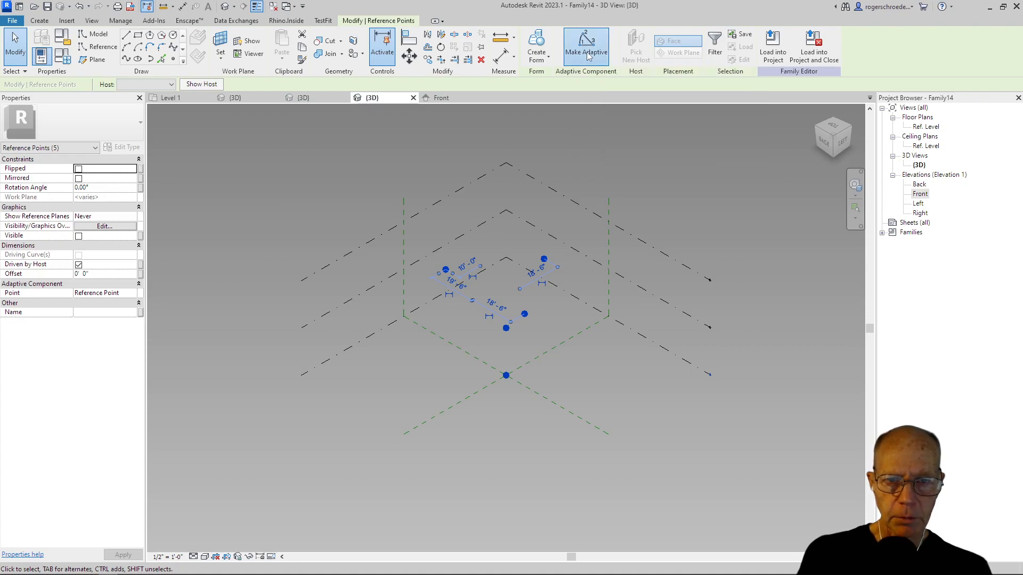
left_click(258, 253)
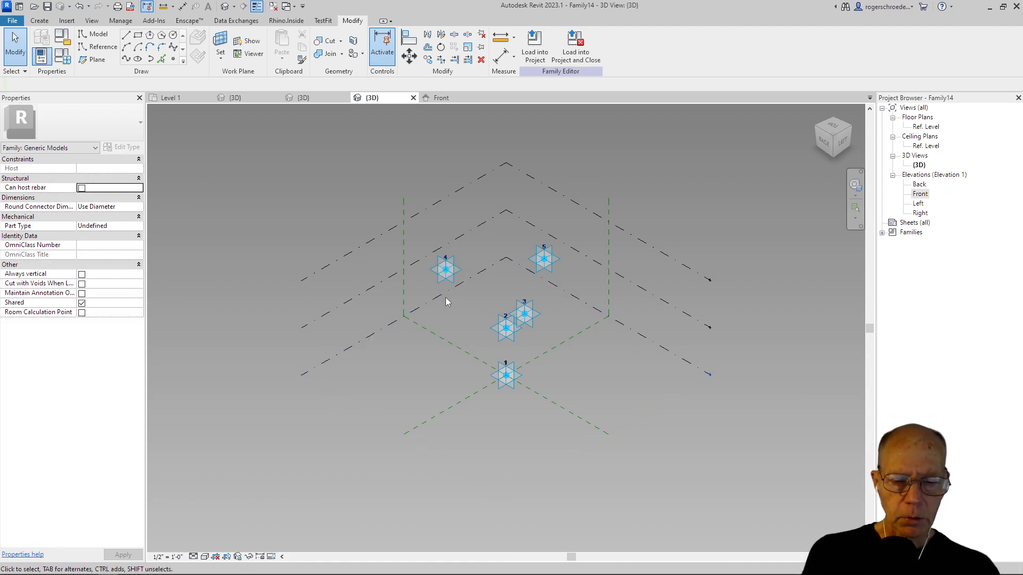
- Draw an 18" radius model circle centered on adaptive point 1, using that point's horizontal plane as the work plane
scroll(488, 417, "up", 2)
scroll(490, 417, "up", 1)
middle_click_drag(511, 418, 487, 463)
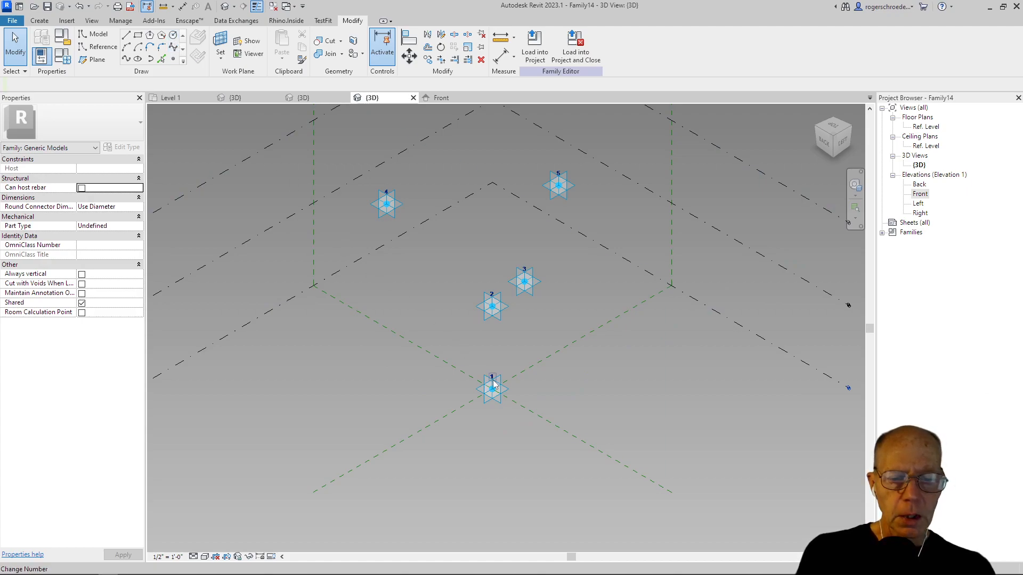
scroll(504, 408, "up", 3)
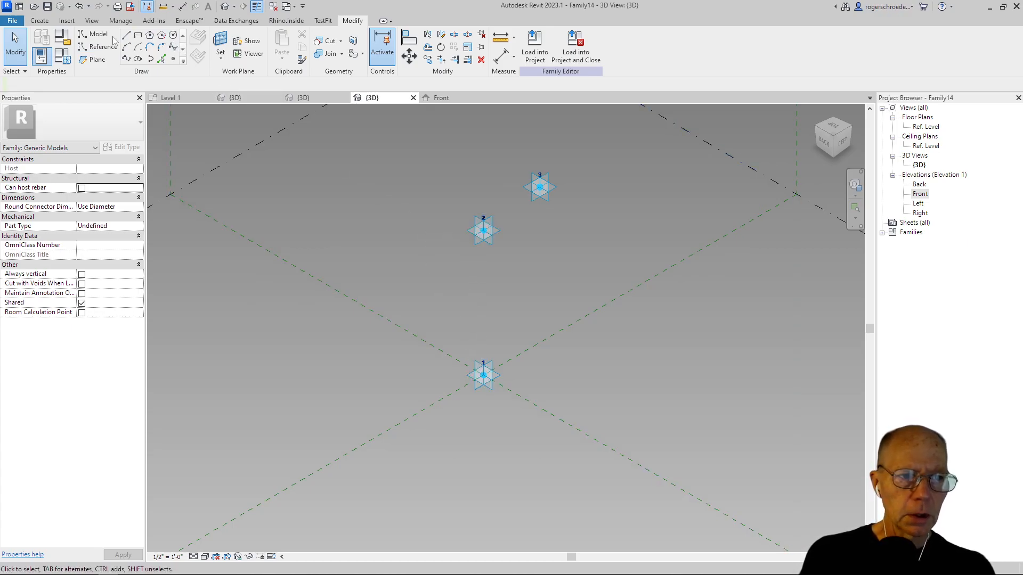
left_click(221, 43)
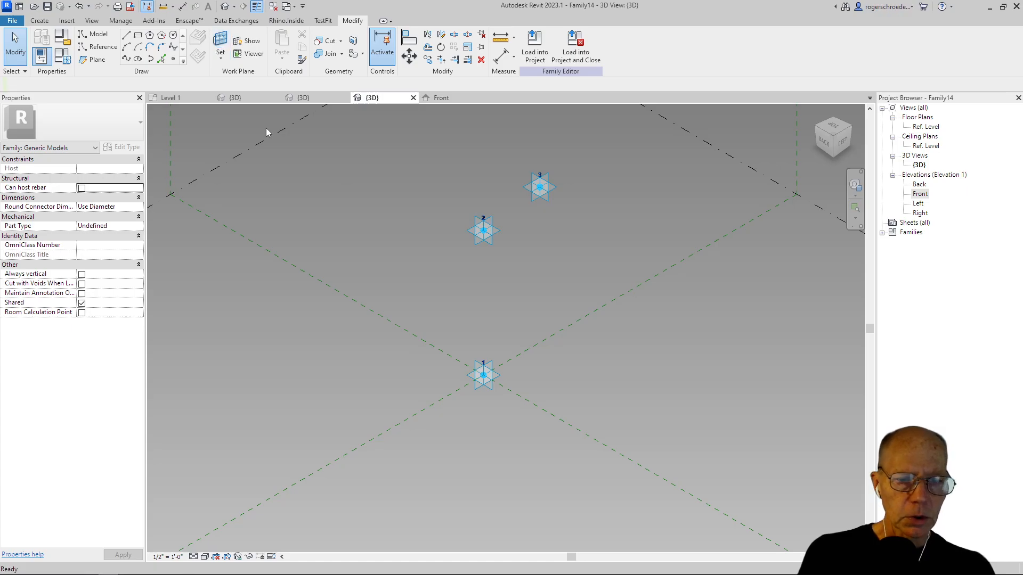
left_click(474, 385)
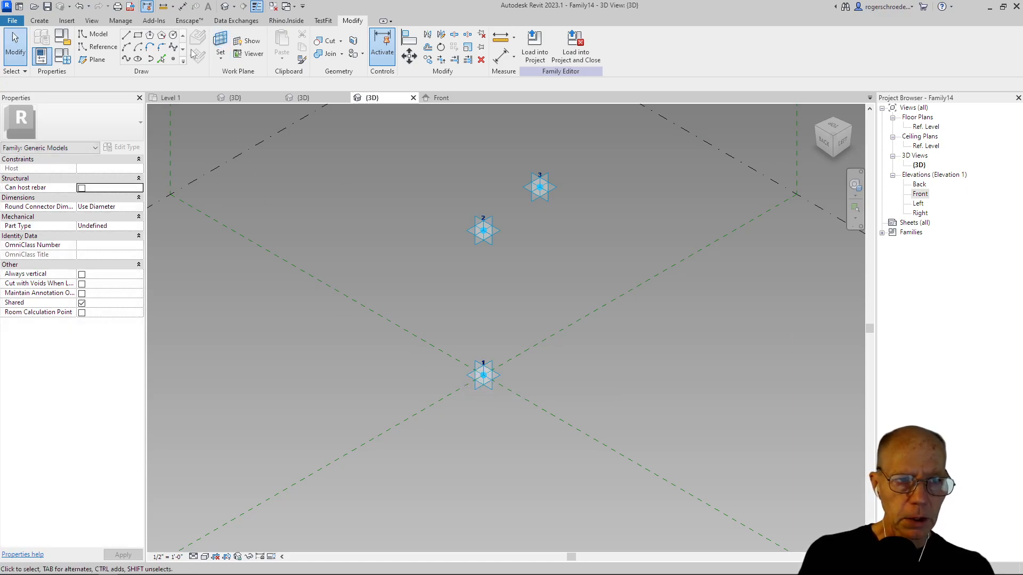
left_click(173, 35)
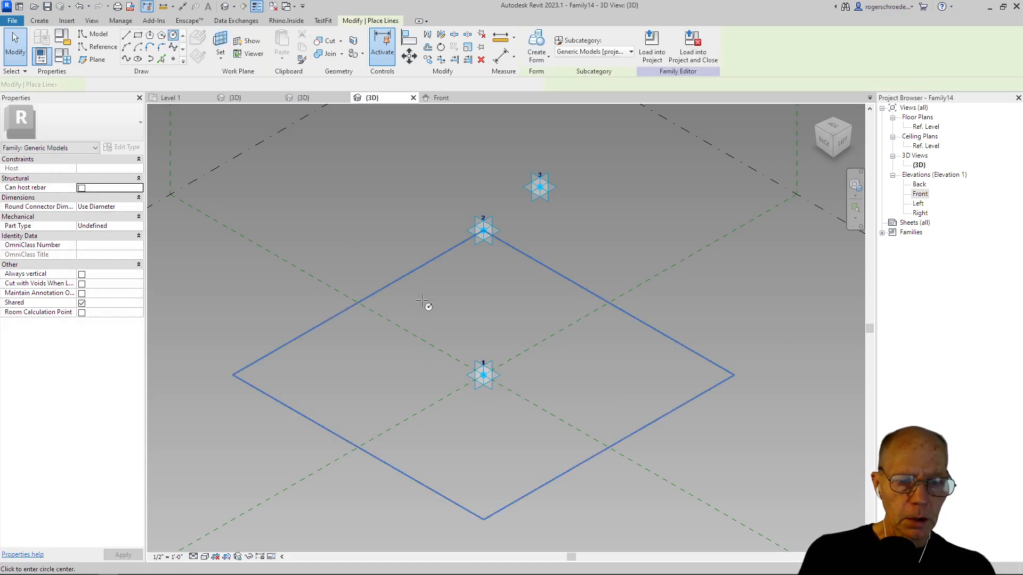
left_click(483, 376)
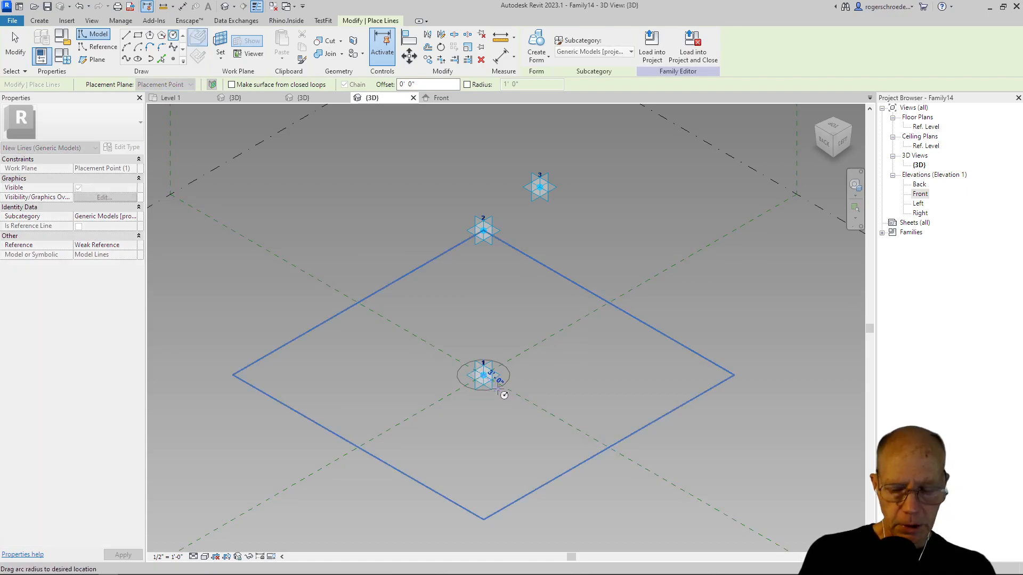
type("1")
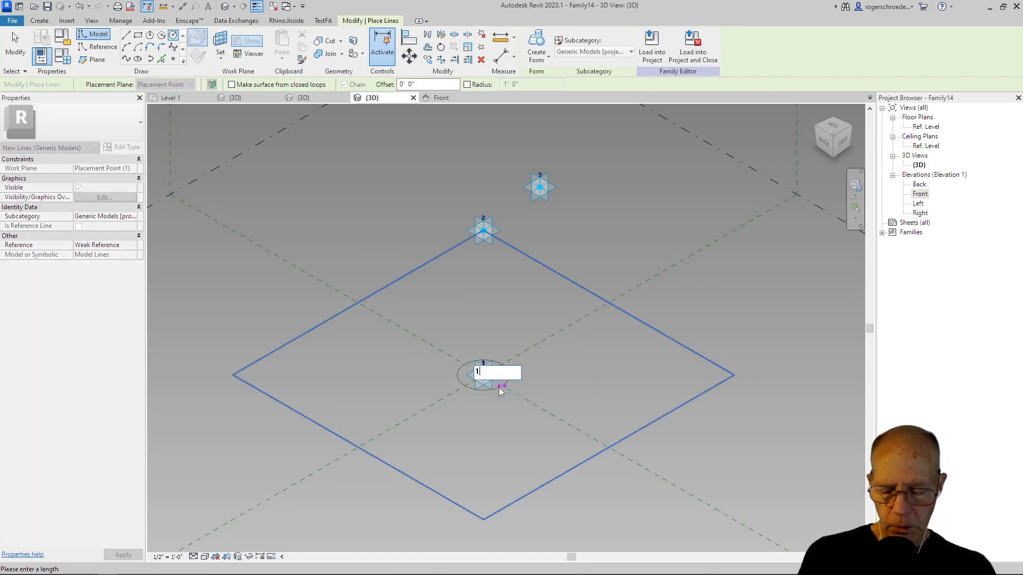
type("8\"")
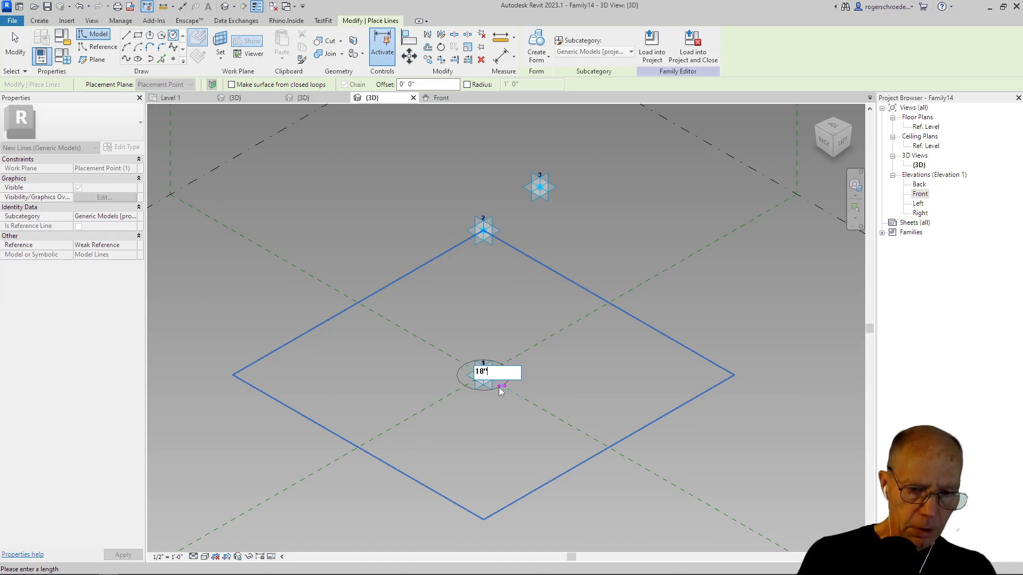
key("Return")
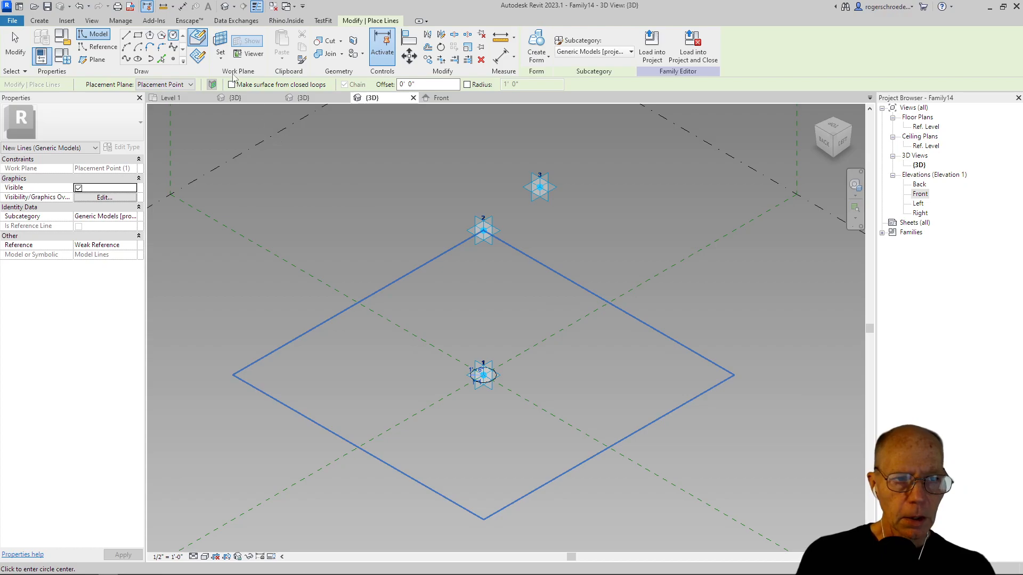
- Set adaptive point 2's horizontal plane as the work plane and draw a 12" radius circle centered on the point
left_click(221, 44)
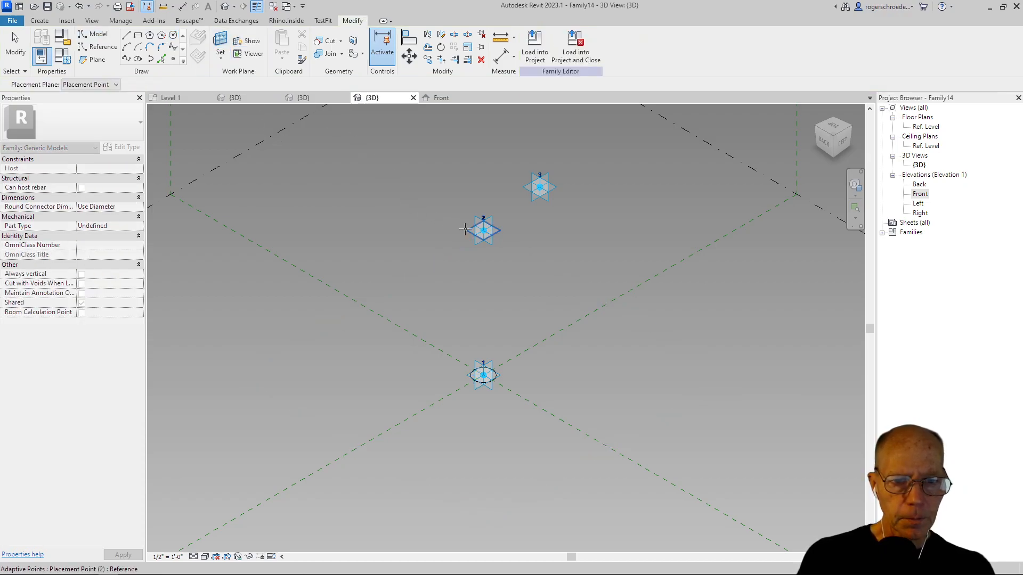
left_click(483, 230)
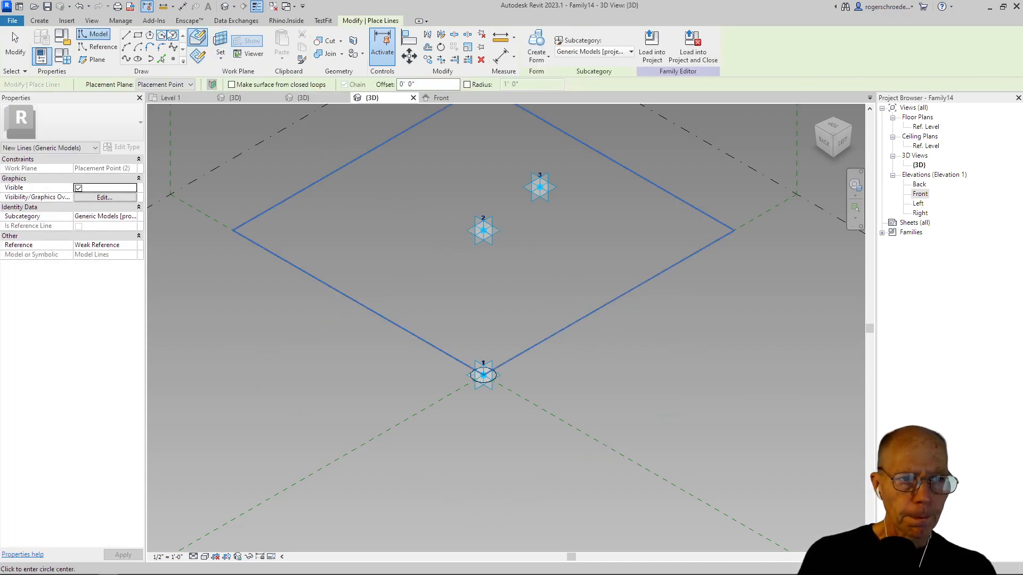
left_click(173, 36)
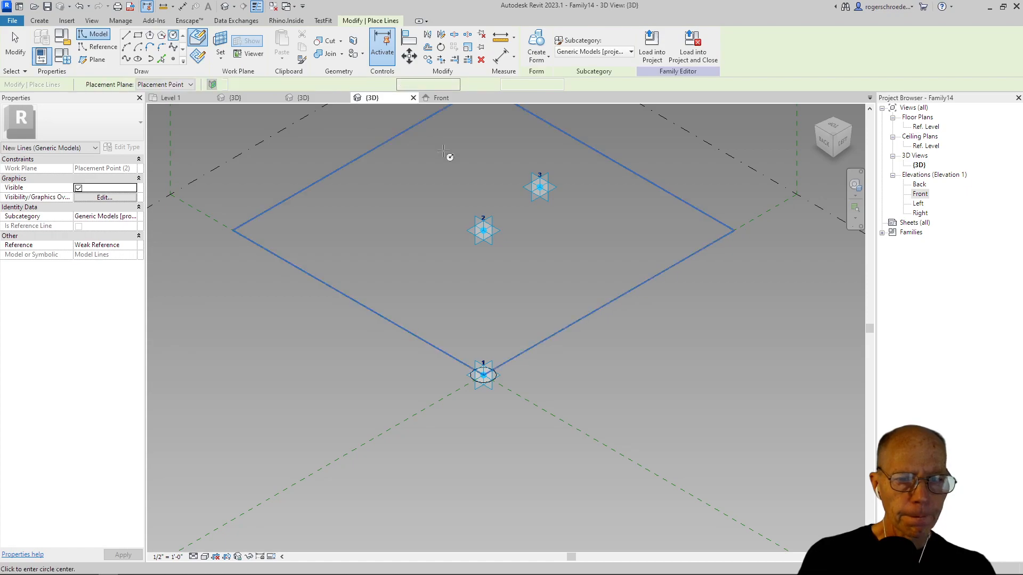
left_click(491, 237)
type("1")
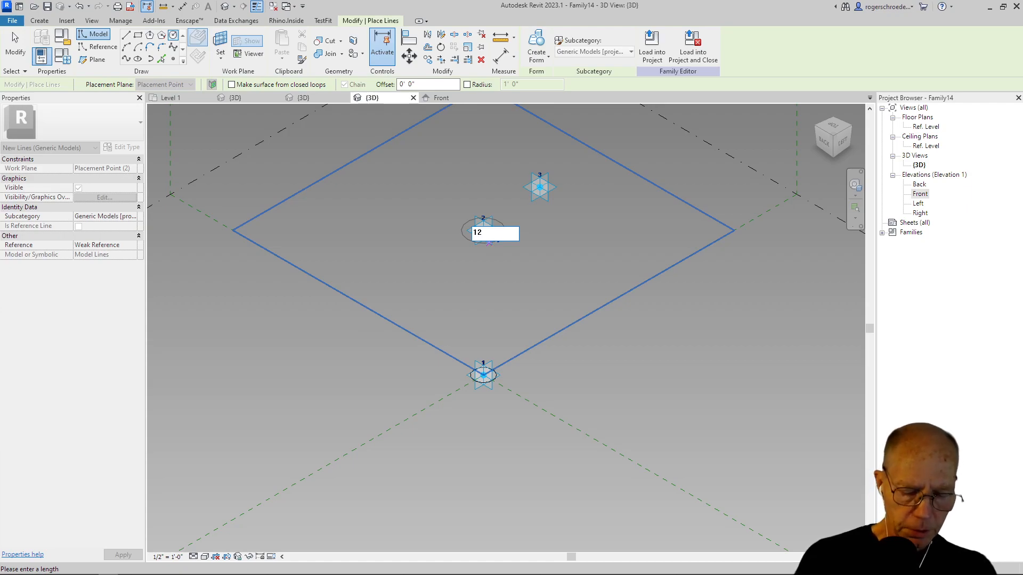
type("2")
key("Return")
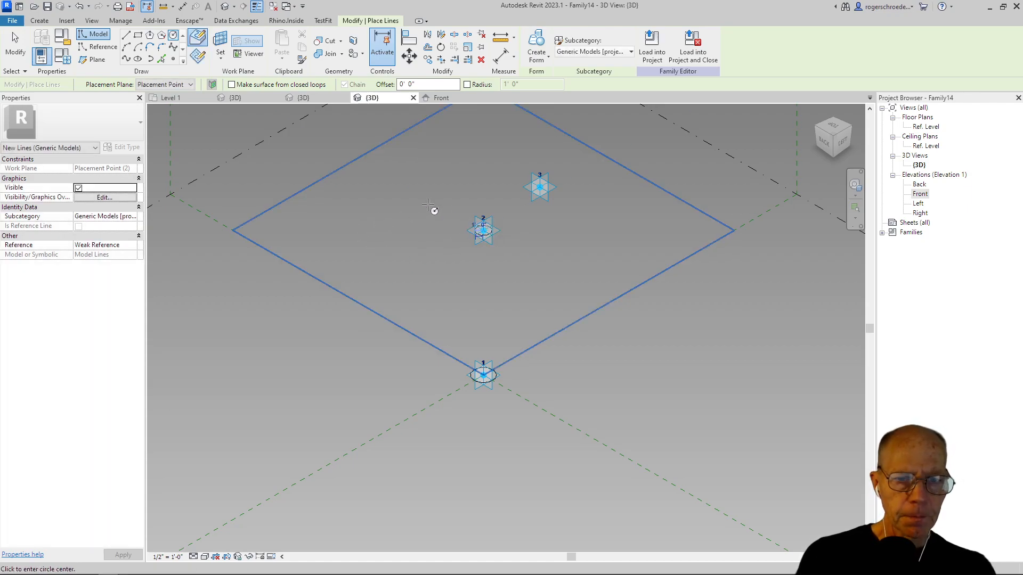
- Draw a 3" radius circle centered on adaptive point 4, on that point's own horizontal work plane
middle_click_drag(444, 200, 488, 317)
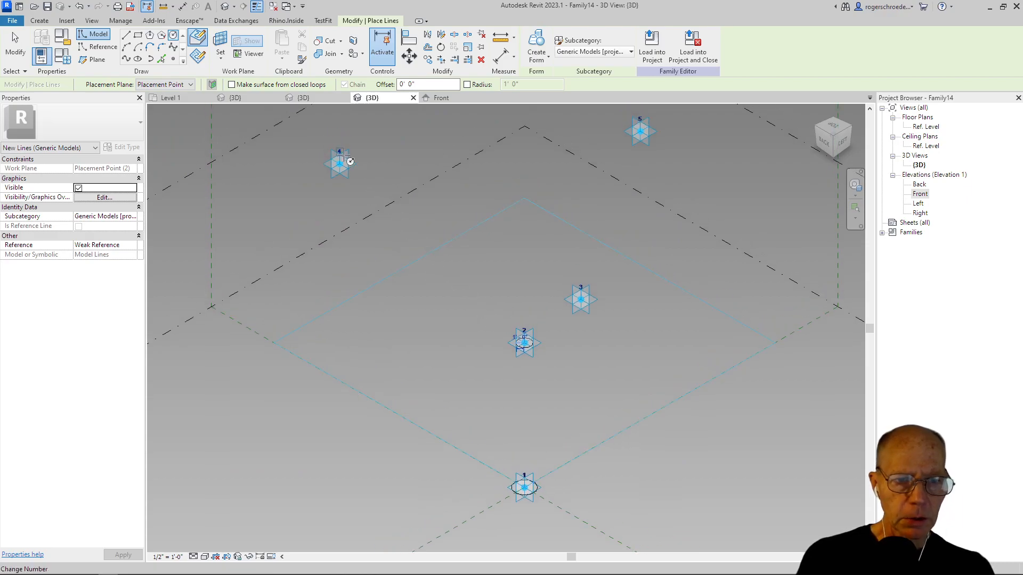
key("Escape")
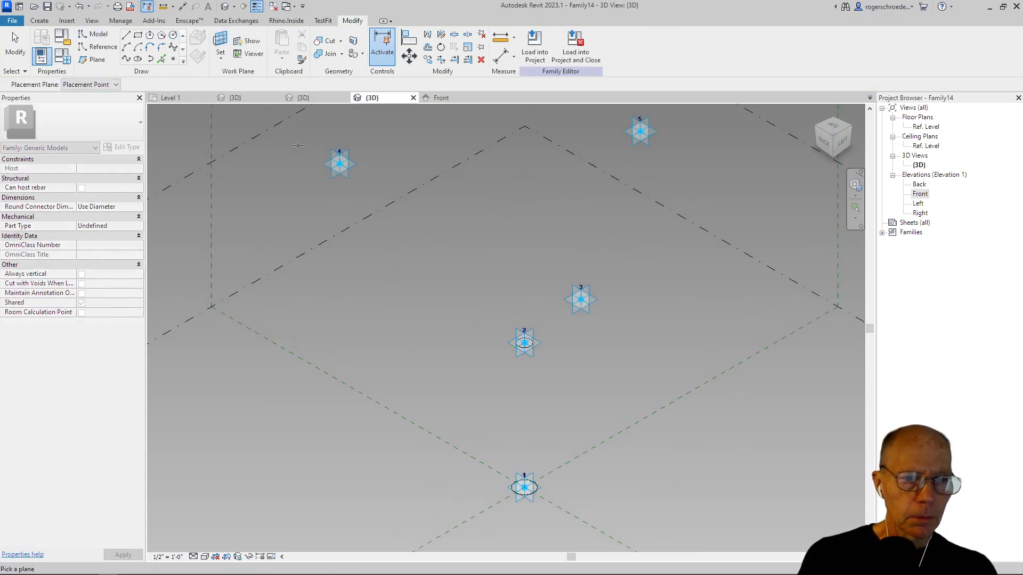
left_click(322, 161)
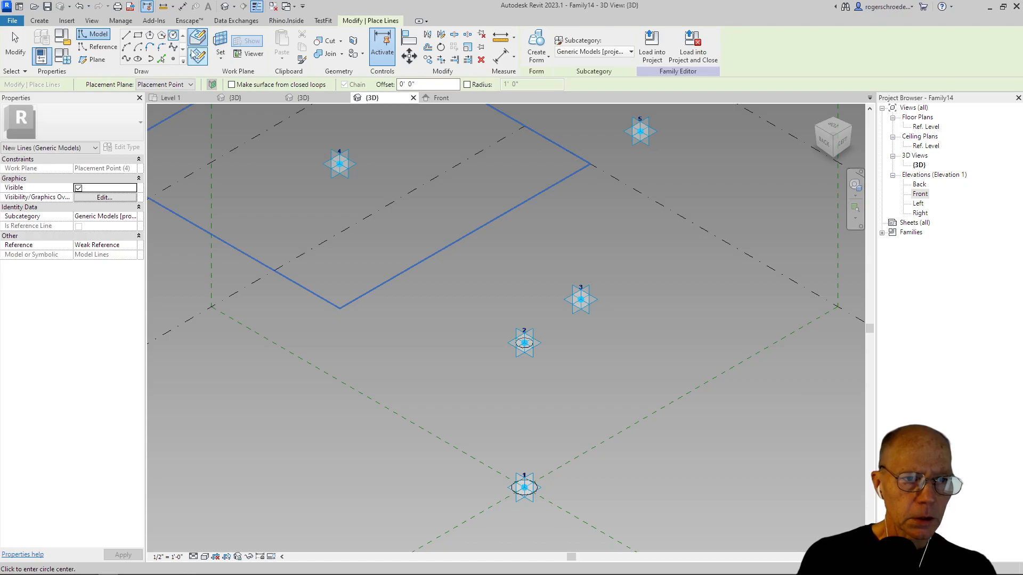
left_click(339, 163)
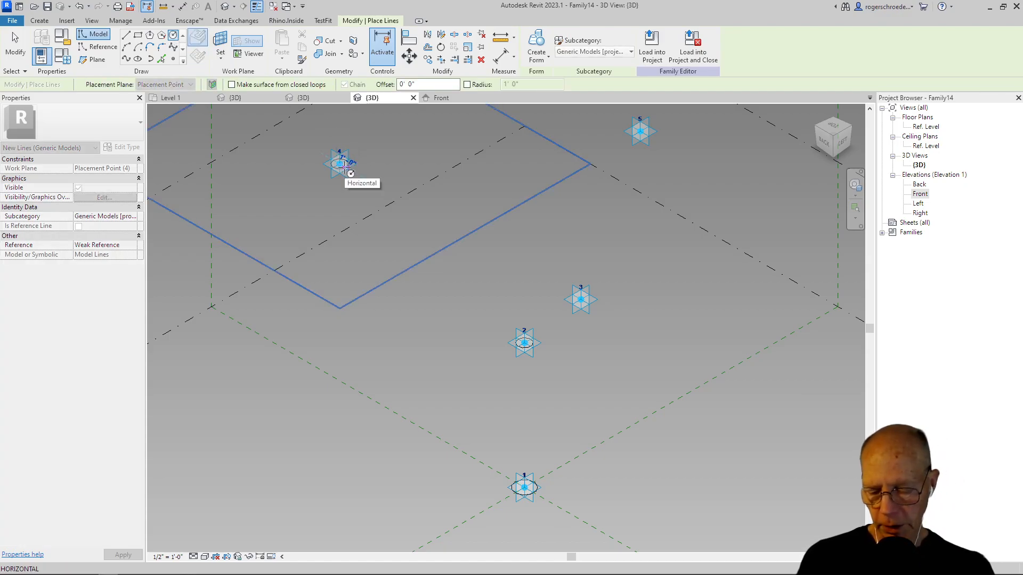
type("3")
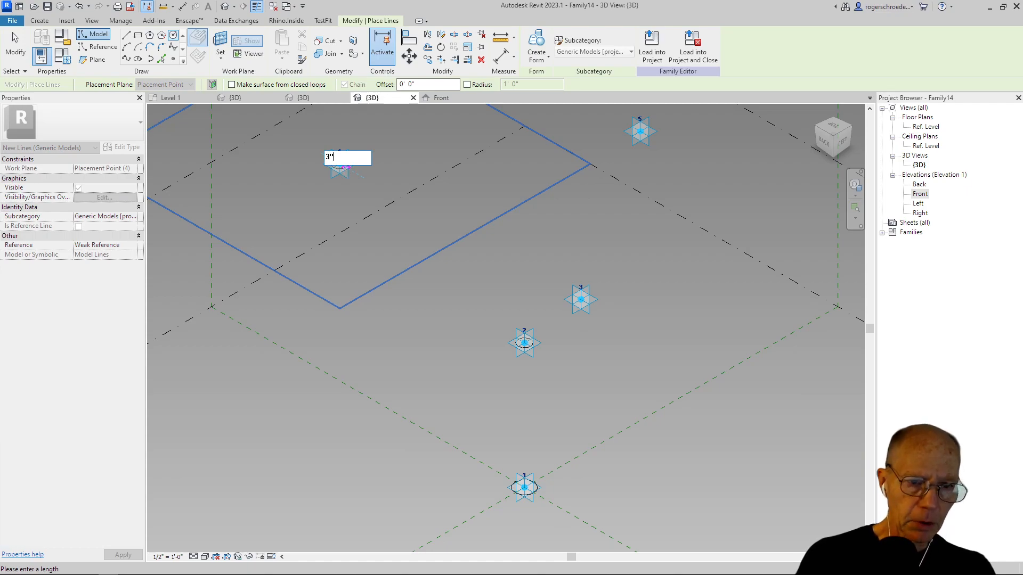
key("Return")
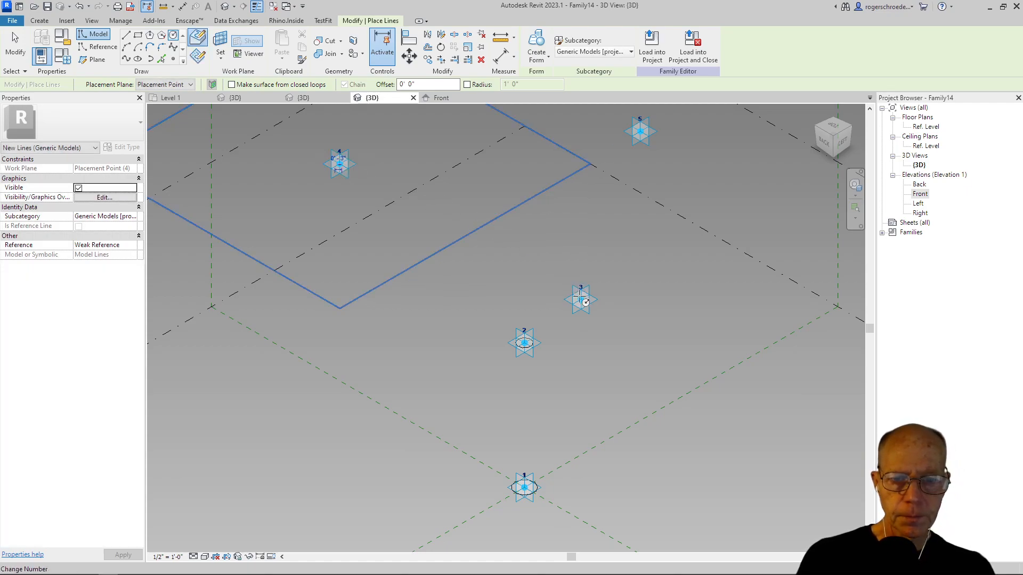
- Set the horizontal plane of adaptive point 3 as the work plane
left_click(225, 41)
left_click(565, 303)
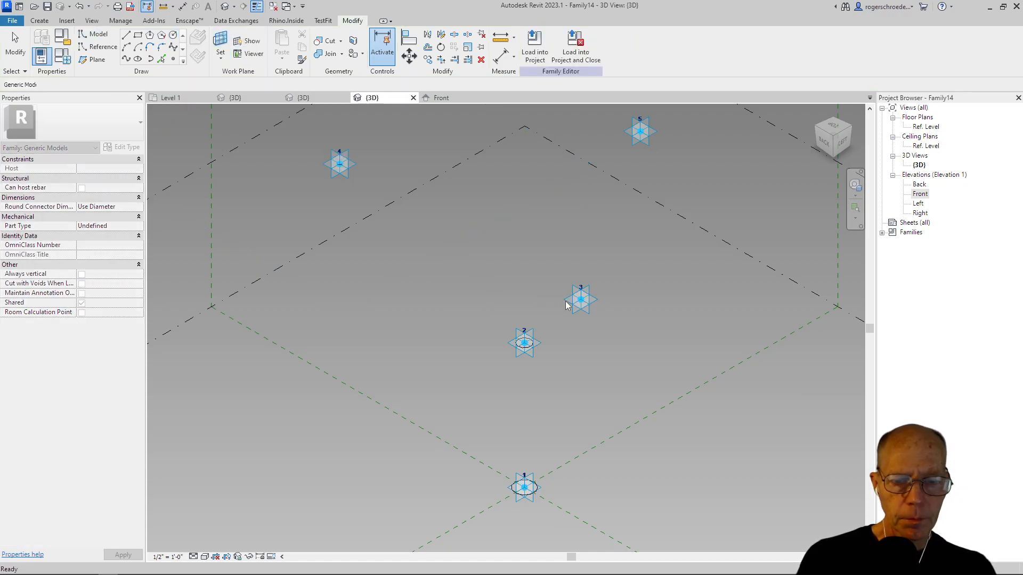
left_click(175, 36)
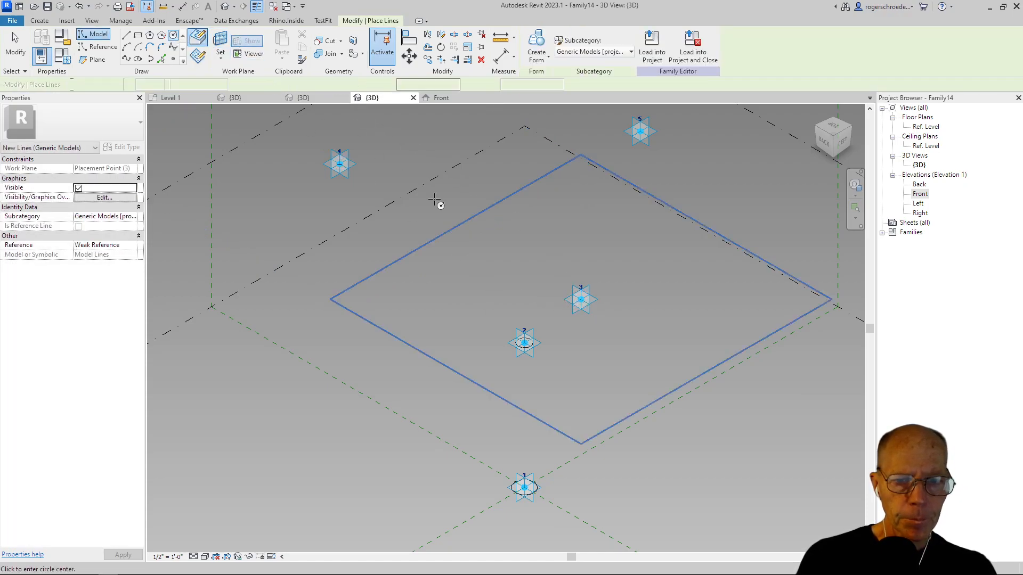
left_click(581, 300)
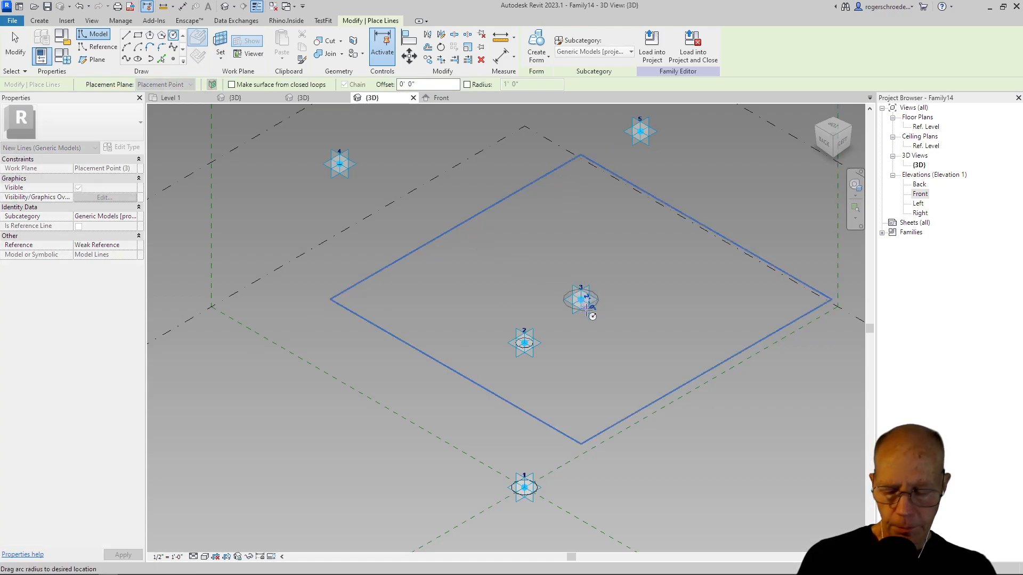
type("3")
key("Return")
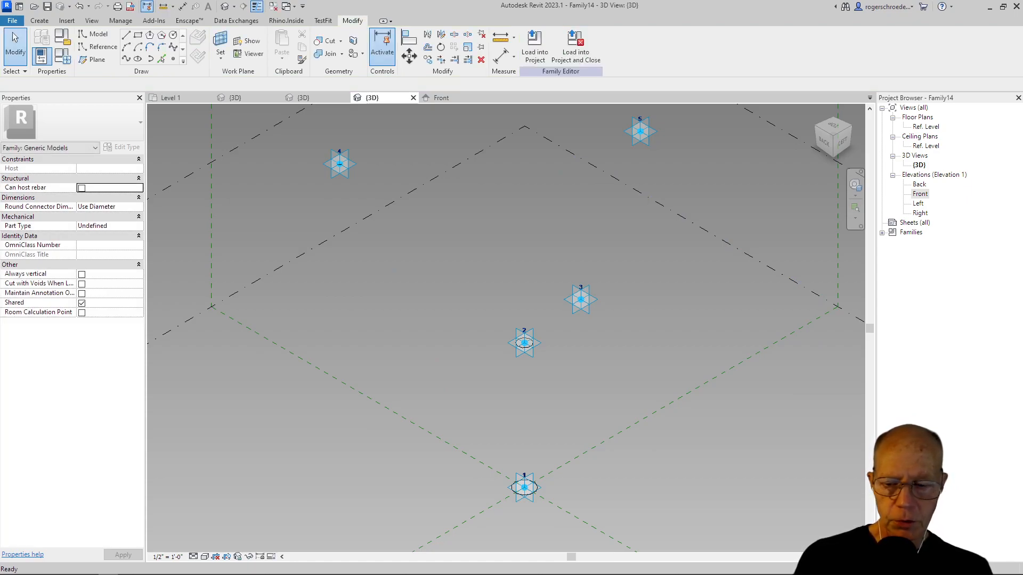
- Draw a 3" radius model circle centered on adaptive point 3, on that point's horizontal work plane
scroll(592, 341, "up", 5)
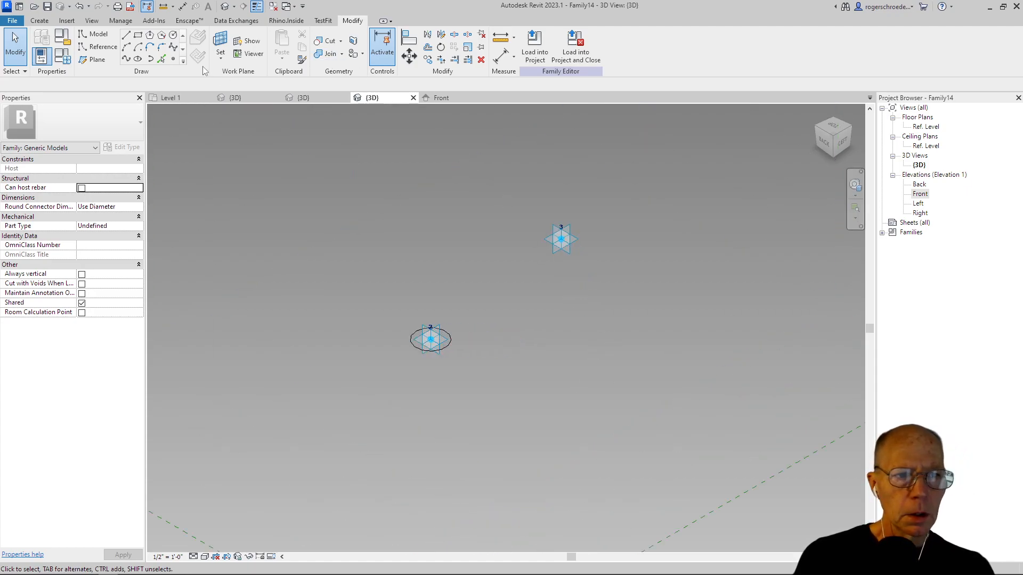
left_click(173, 34)
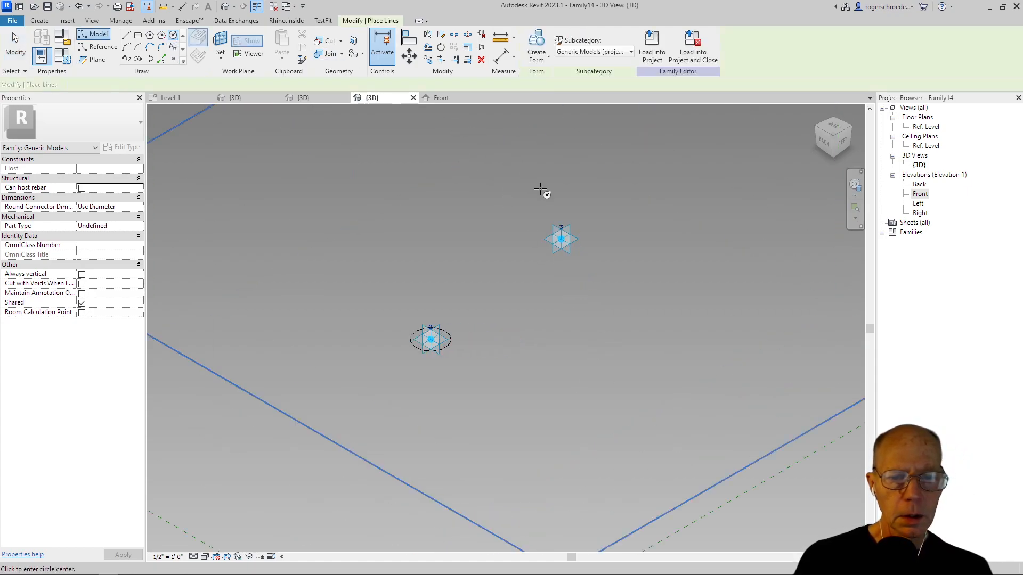
left_click(562, 239)
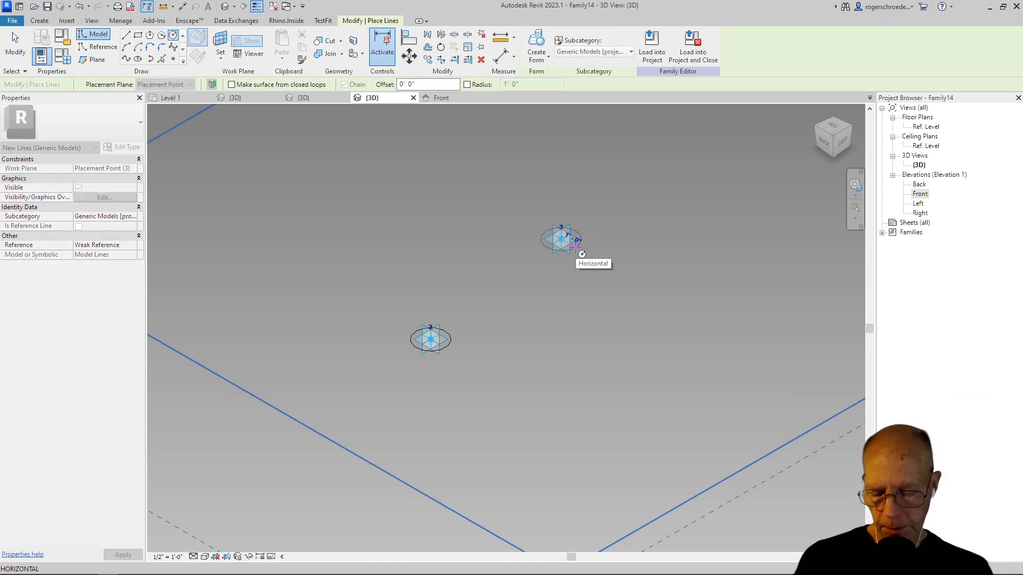
type("3\"")
key("Return")
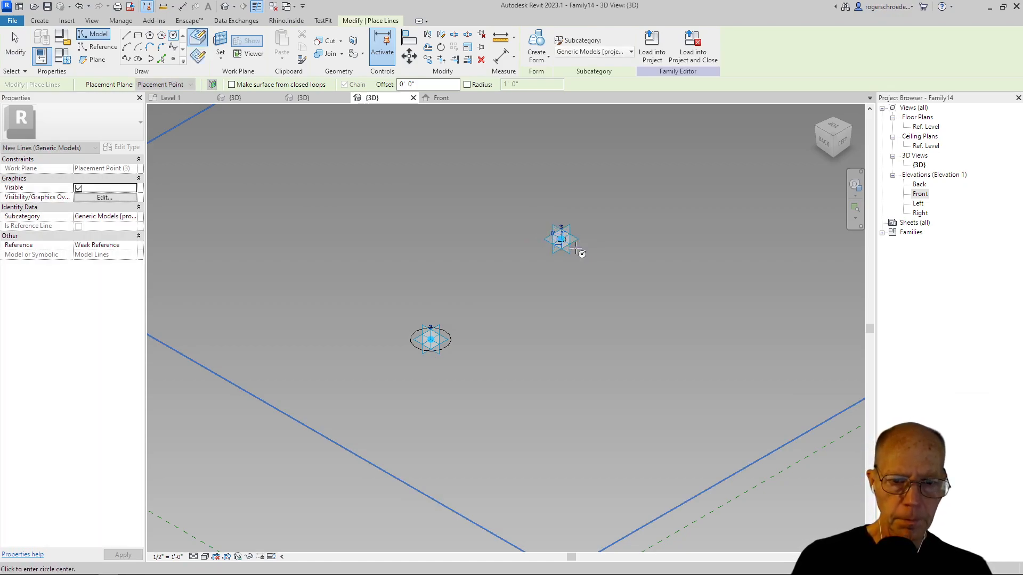
- Set adaptive point 5's horizontal plane as the work plane and draw a 3" radius circle centered on the point
middle_click_drag(584, 237, 489, 493)
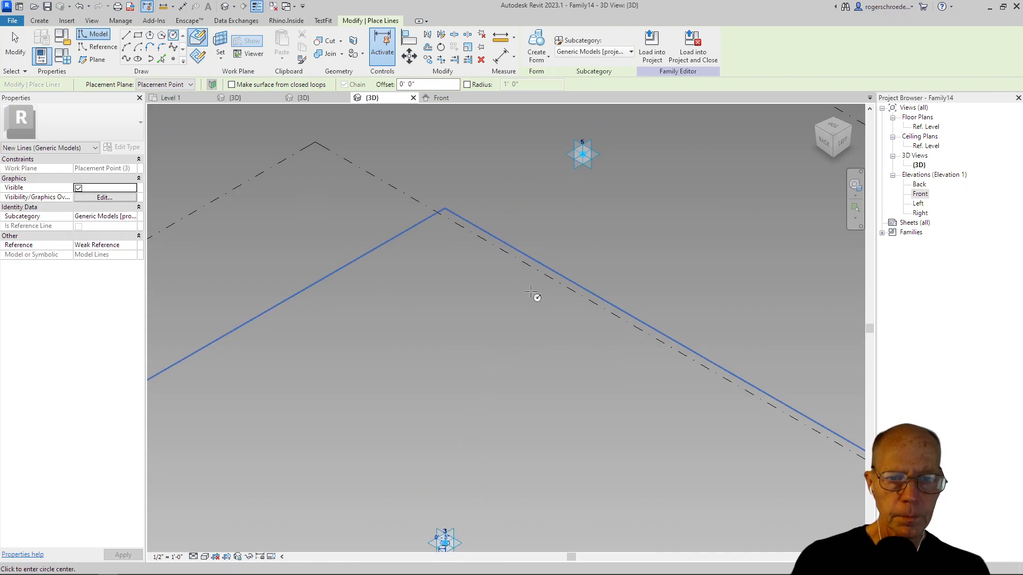
left_click(220, 46)
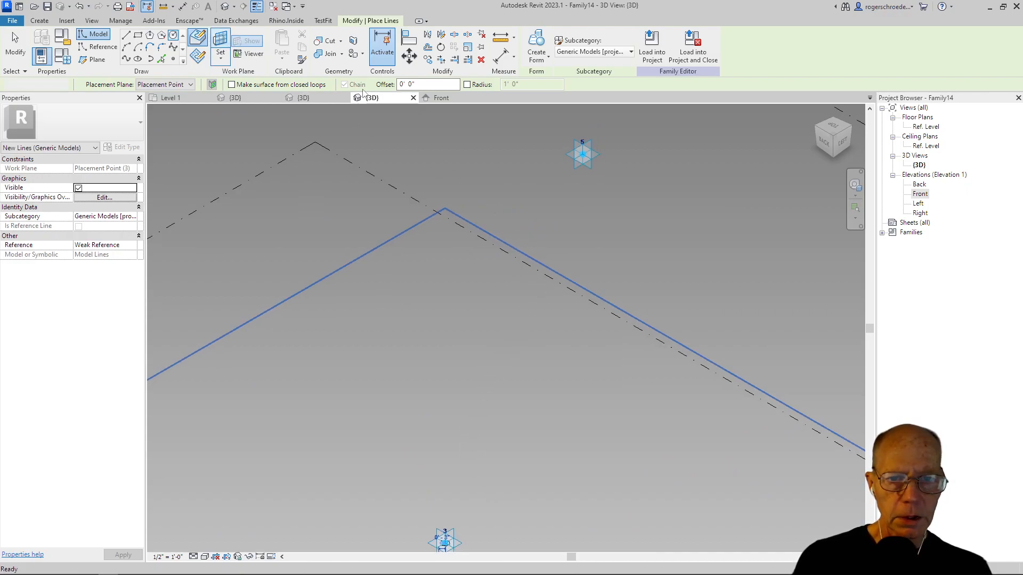
left_click(579, 154)
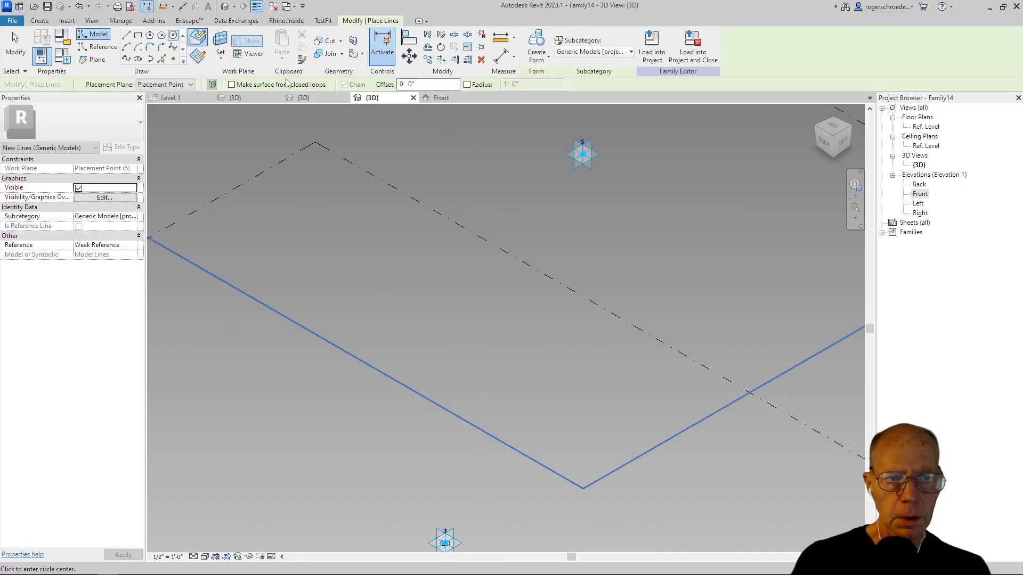
left_click(172, 39)
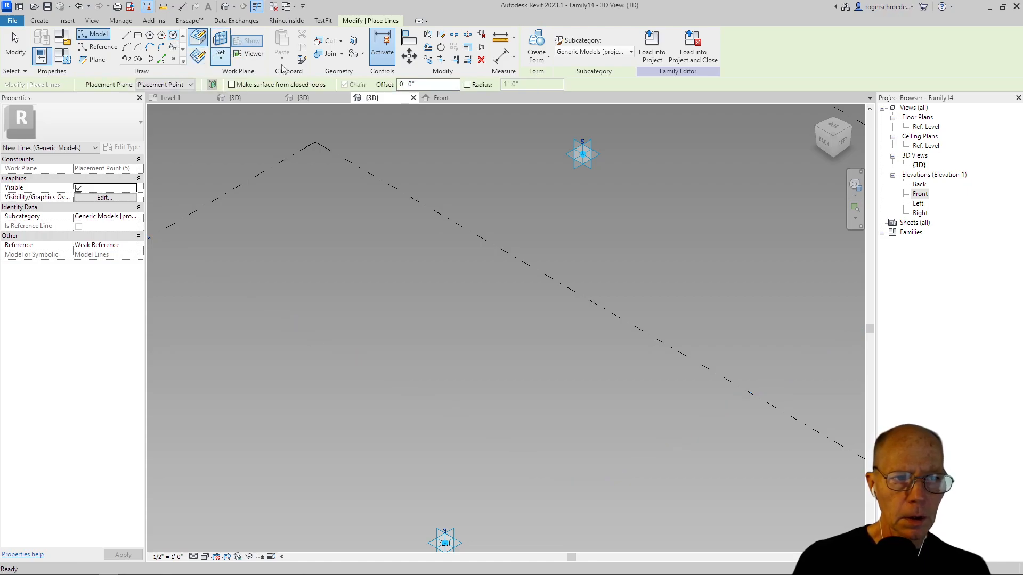
left_click(583, 154)
left_click(584, 155)
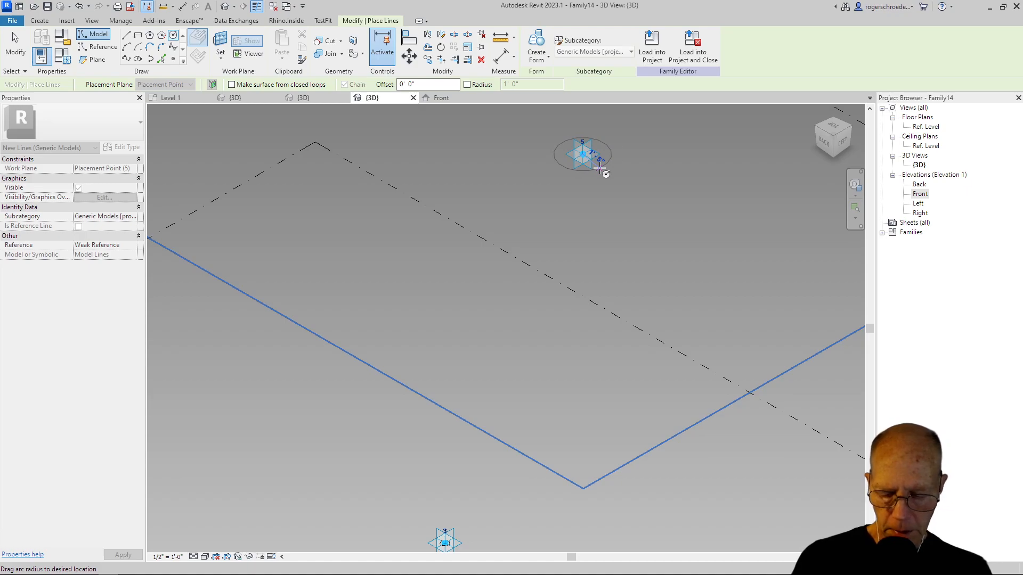
type("3\"")
key("Return")
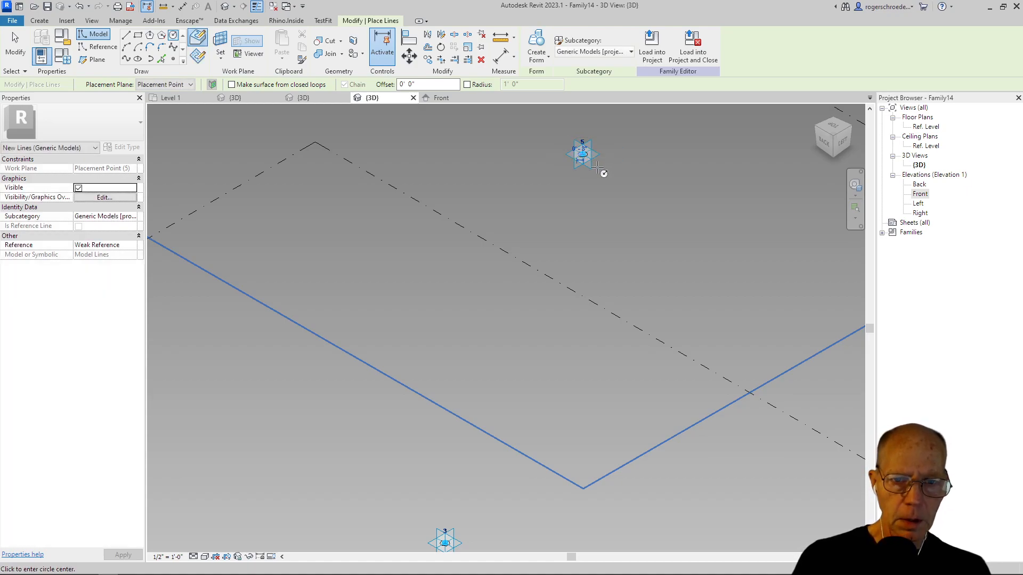
key("Escape")
key("Escape")
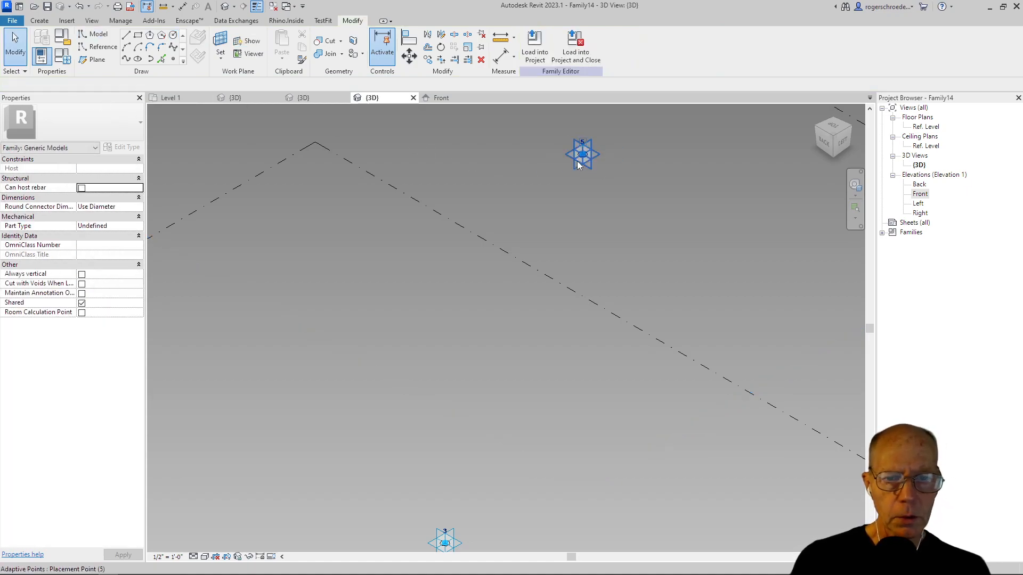
- Test-move adaptive point 5 to check that its circle is attached, and undo the move
left_click(578, 166)
left_click_drag(567, 167, 519, 189)
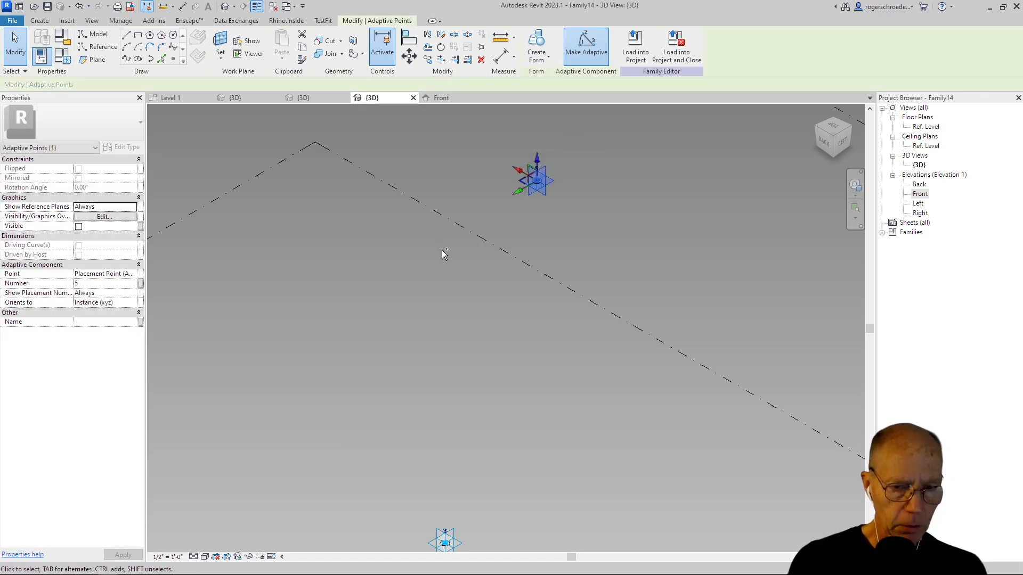
key("ctrl+z")
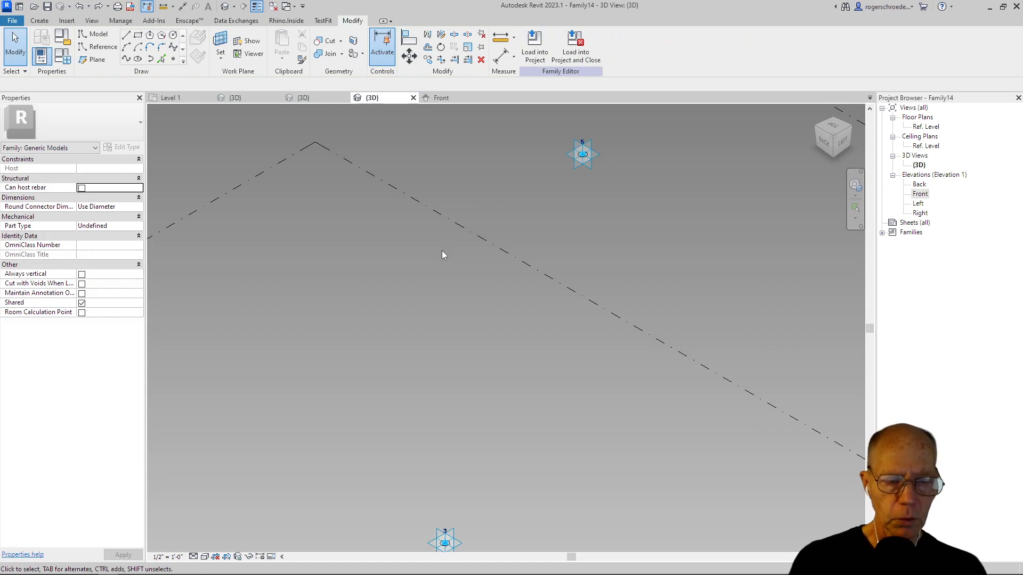
- Test-move adaptive point 4 to check that its circle is attached, and undo the move
scroll(434, 245, "up", 2)
middle_click_drag(442, 245, 830, 471)
scroll(829, 472, "down", 3)
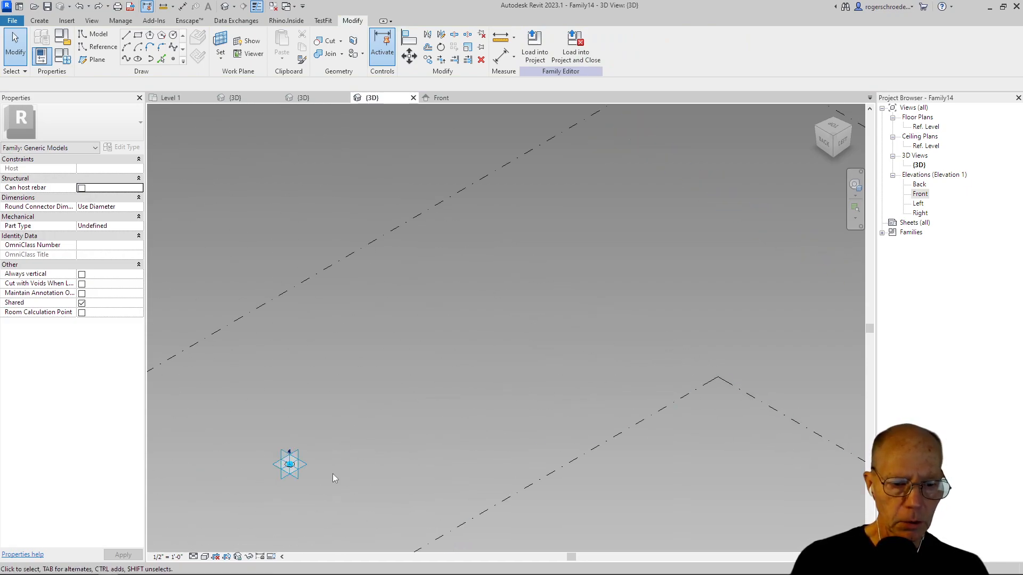
left_click(290, 464)
left_click_drag(270, 476, 249, 490)
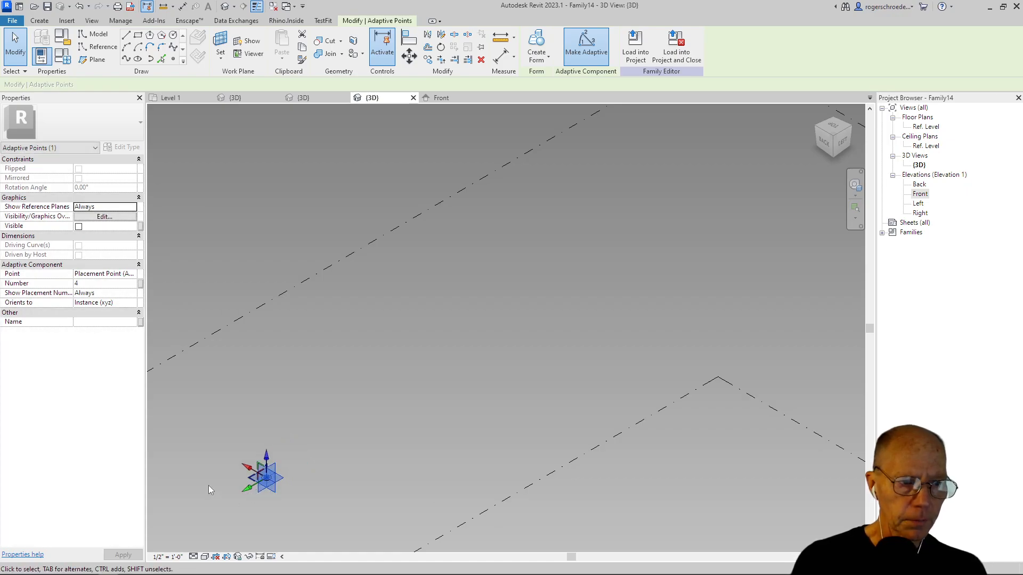
key("ctrl+z")
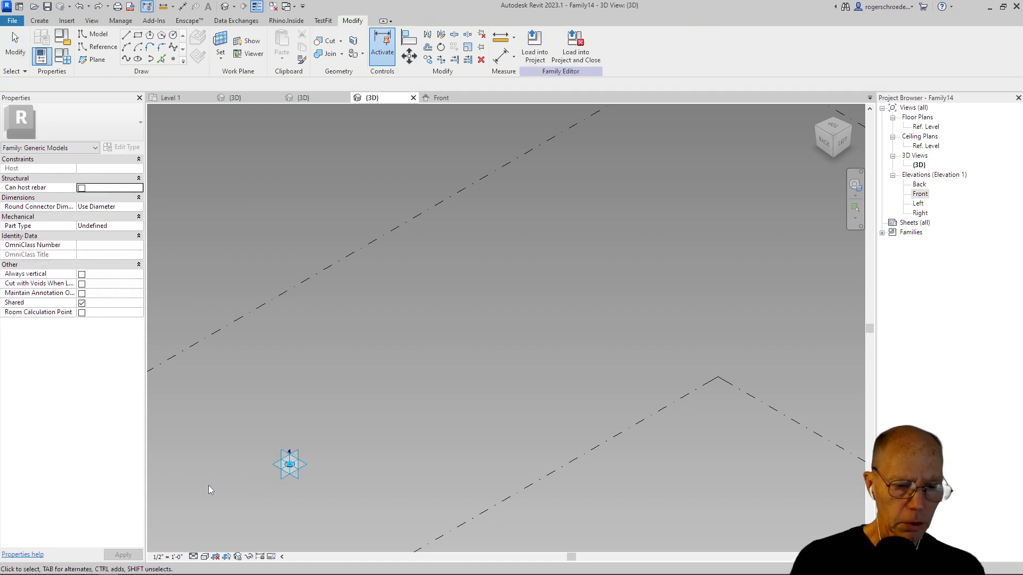
- Test-move adaptive points 3 and 2 to check that their circles are attached, reverting each move
middle_click_drag(391, 490, 415, 238)
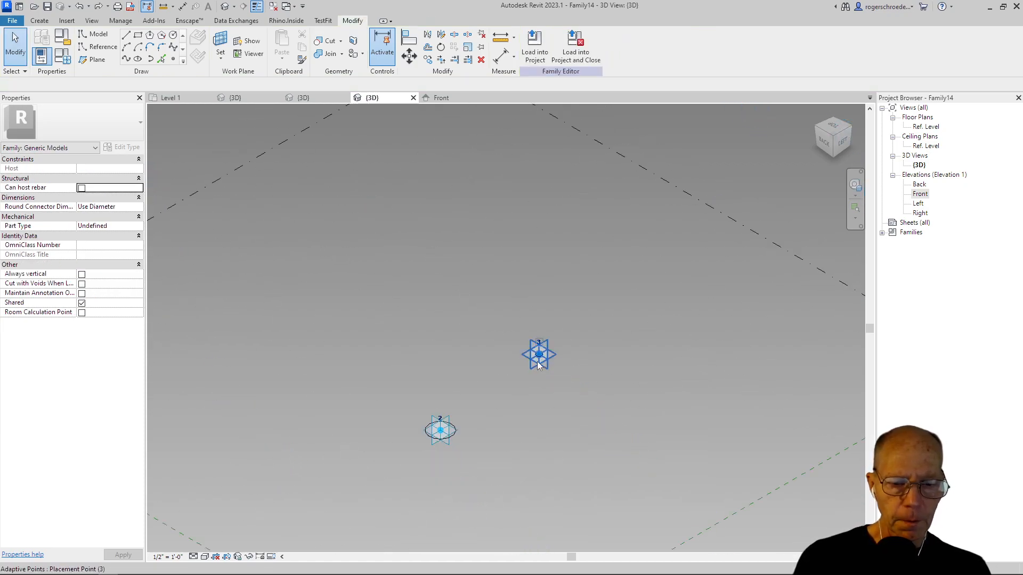
left_click(528, 367)
left_click(435, 363)
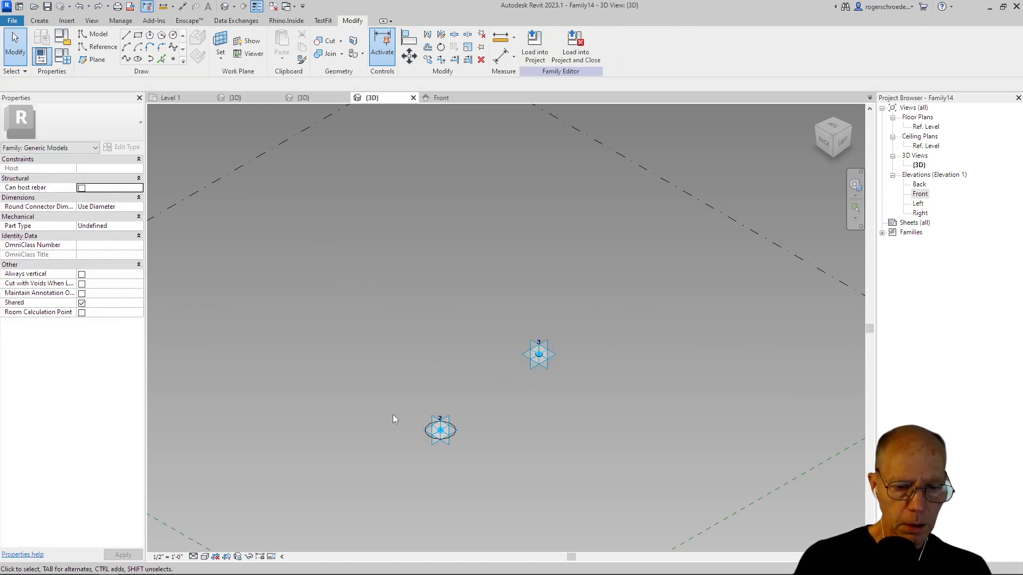
left_click_drag(449, 447, 499, 471)
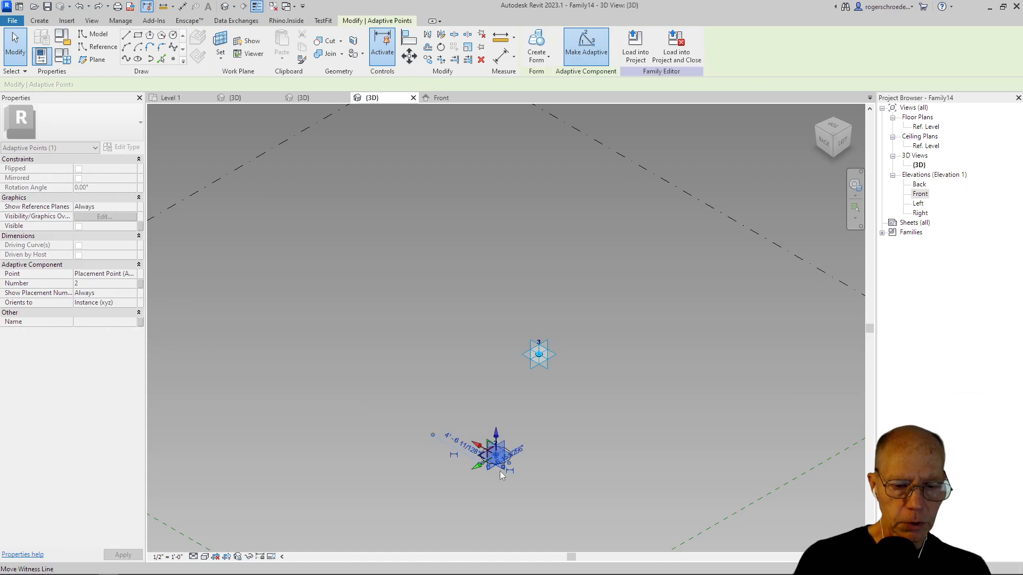
key("Escape")
- Test-move adaptive point 1 to check that its circle is attached, and undo the move
middle_click_drag(495, 473, 501, 323)
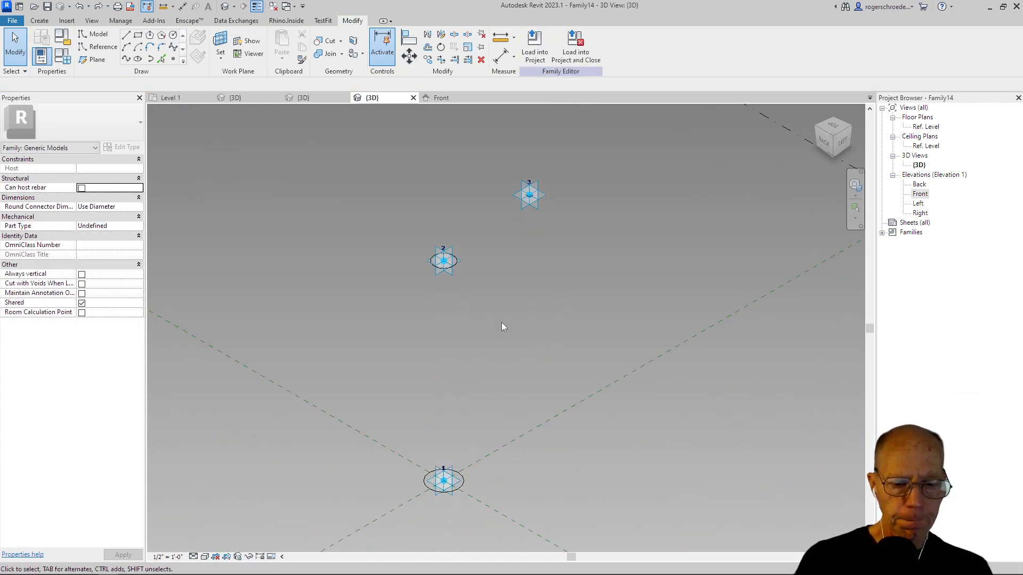
left_click(453, 493)
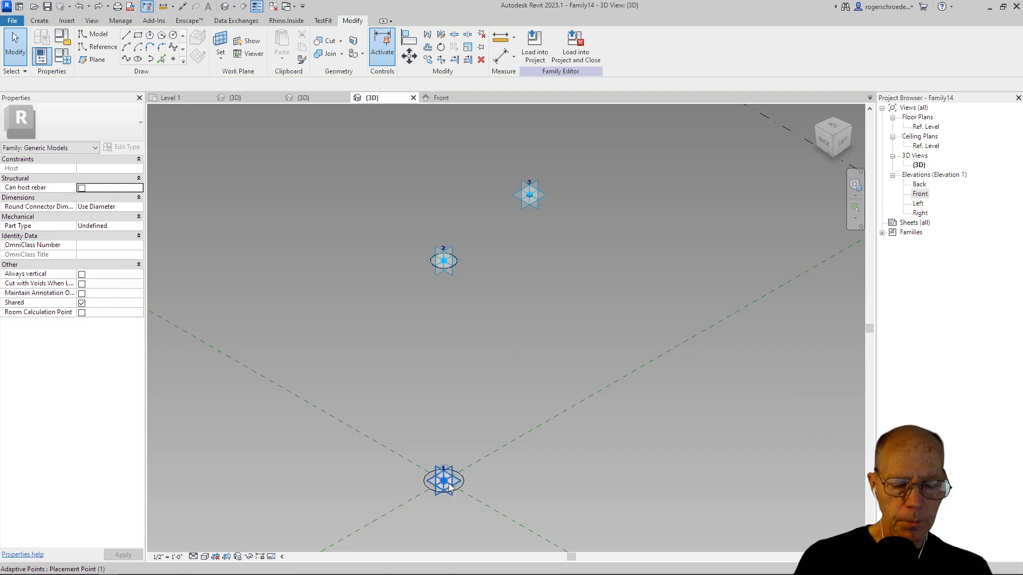
left_click_drag(426, 474, 389, 451)
key("ctrl+z")
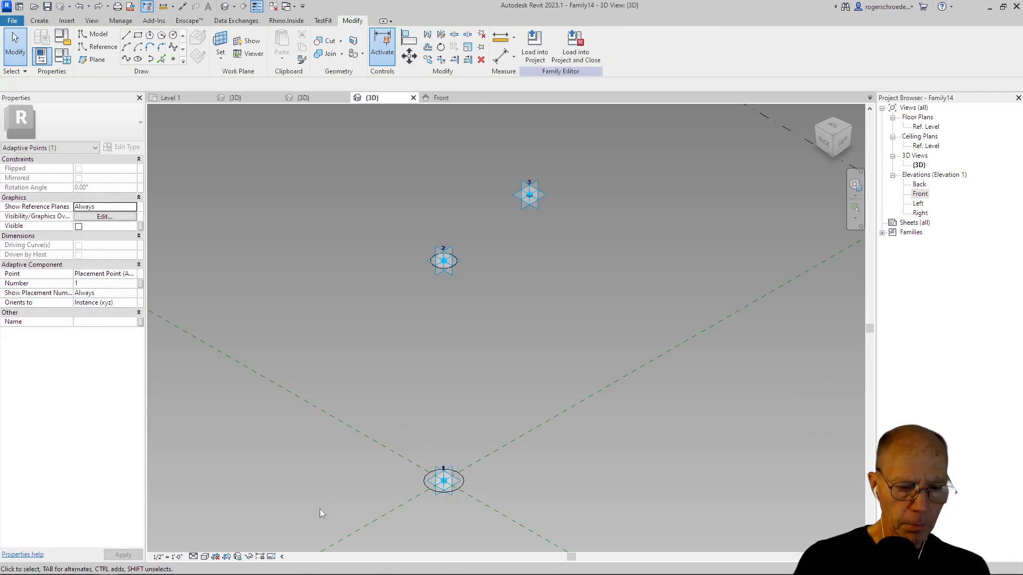
- Select the circles on adaptive points 1 and 2 and convert them to reference lines
left_click(461, 478)
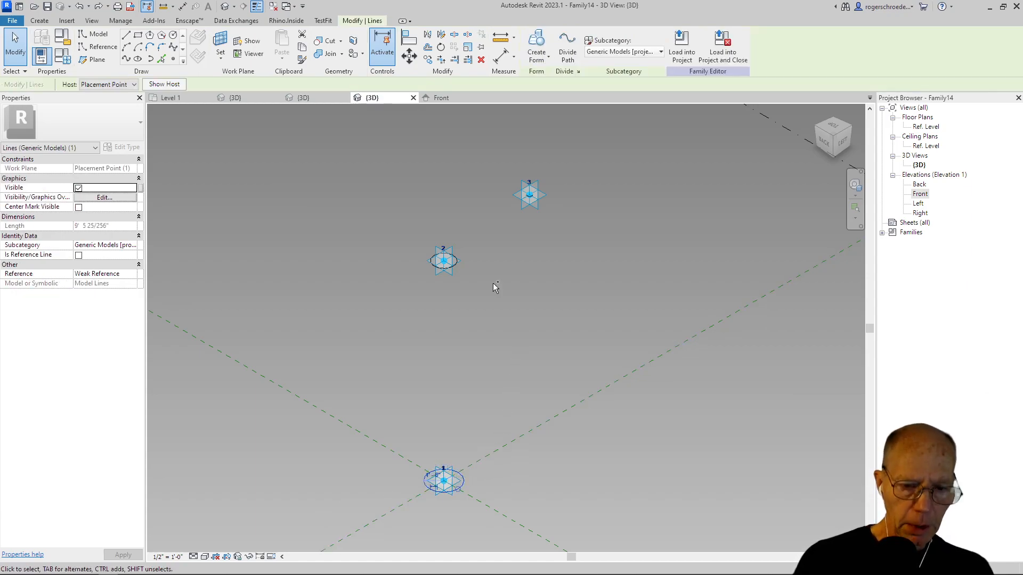
left_click(458, 264, "ctrl")
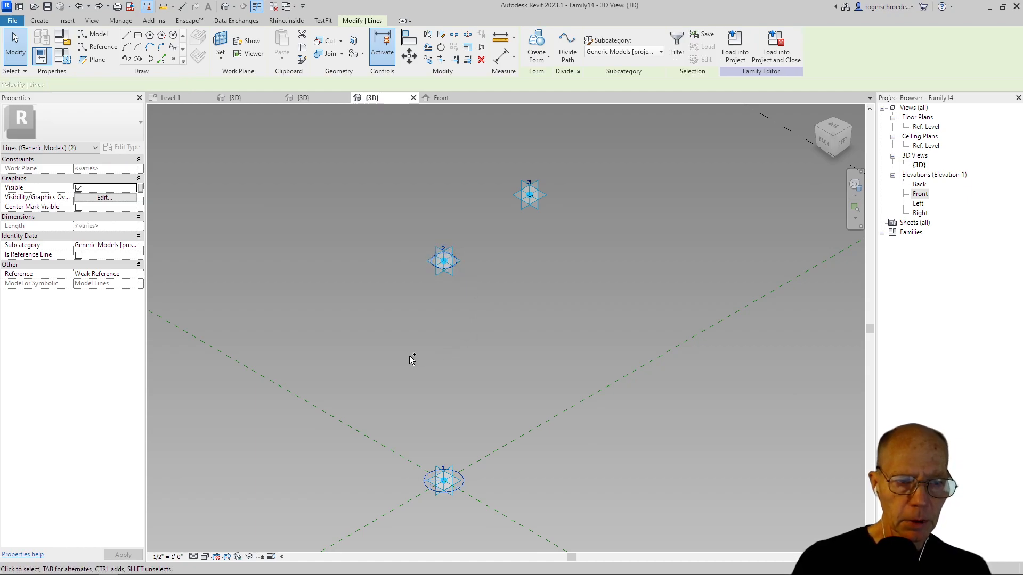
left_click(79, 255)
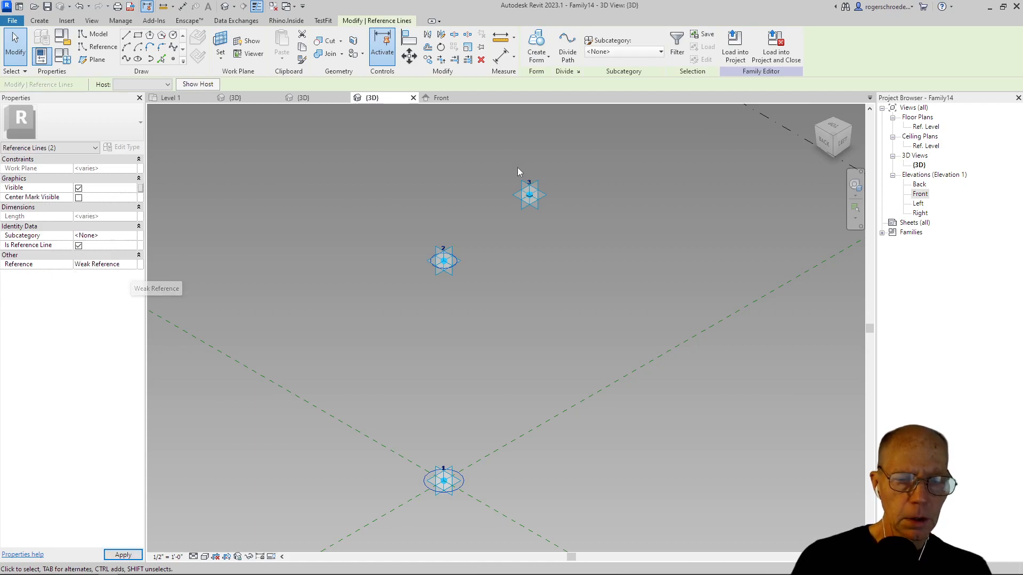
- Select the circles on adaptive points 3, 5 and 4 together and convert them to reference lines
middle_click_drag(522, 172, 449, 355)
scroll(427, 351, "up", 1)
left_click(420, 385)
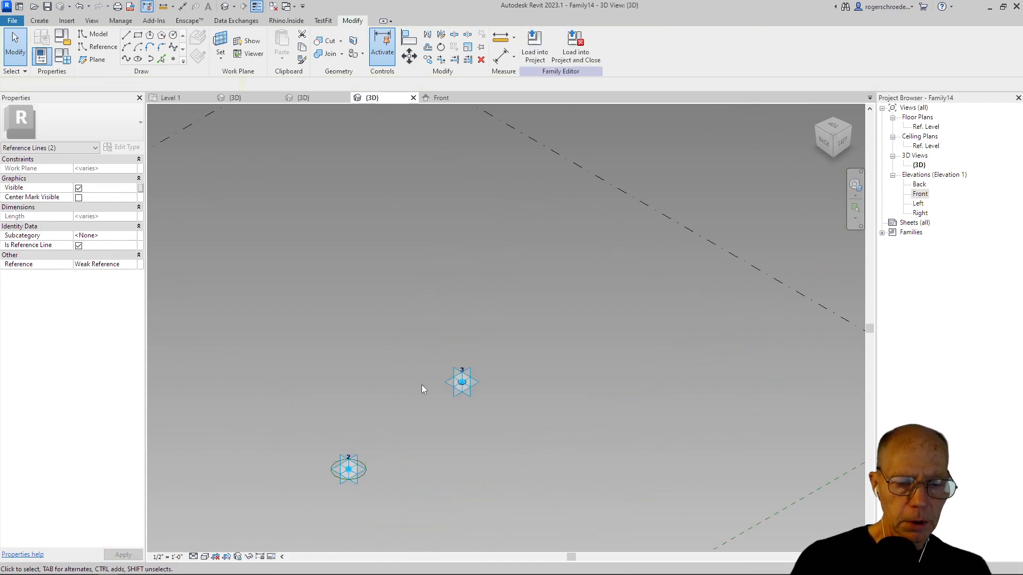
left_click(459, 386)
middle_click_drag(540, 293, 454, 485)
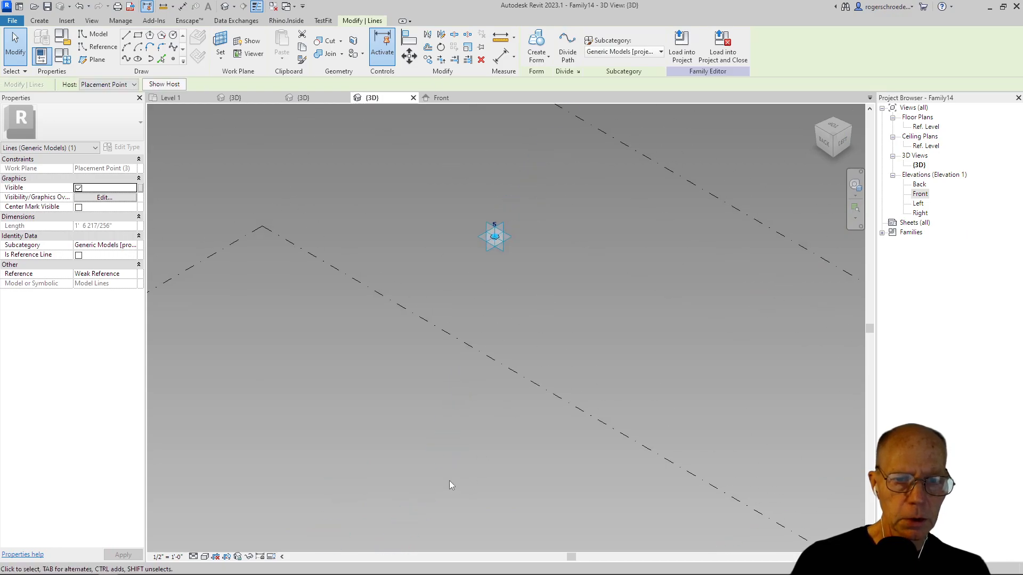
left_click(356, 395, "ctrl")
middle_click_drag(297, 421, 548, 519)
middle_click_drag(364, 394, 701, 226)
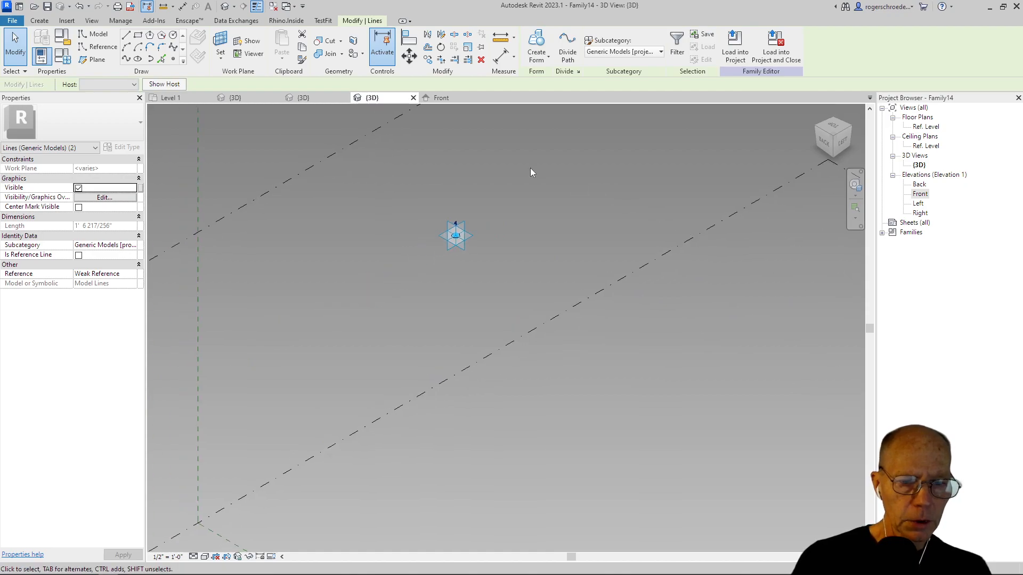
left_click(456, 237, "ctrl")
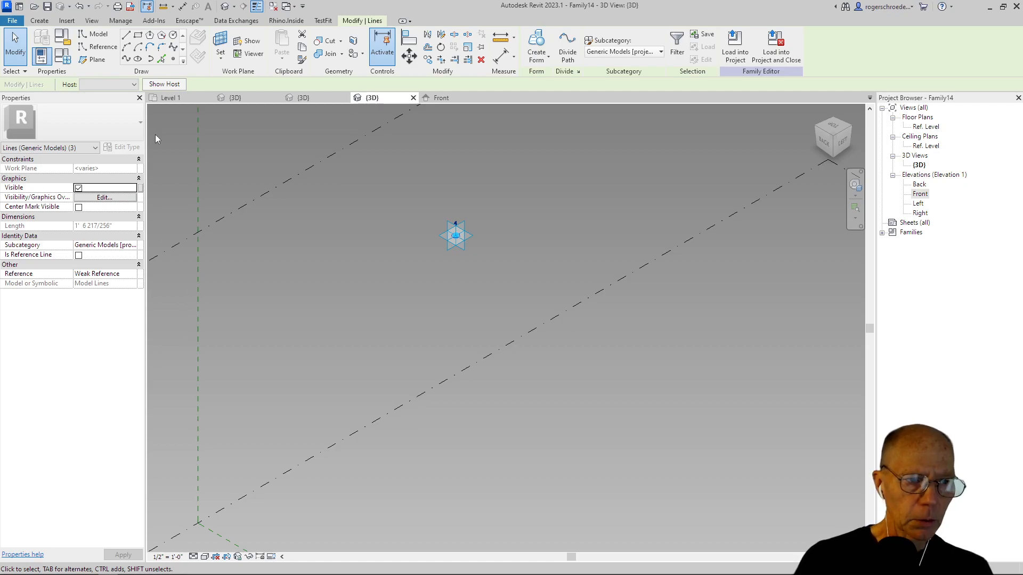
left_click(78, 255)
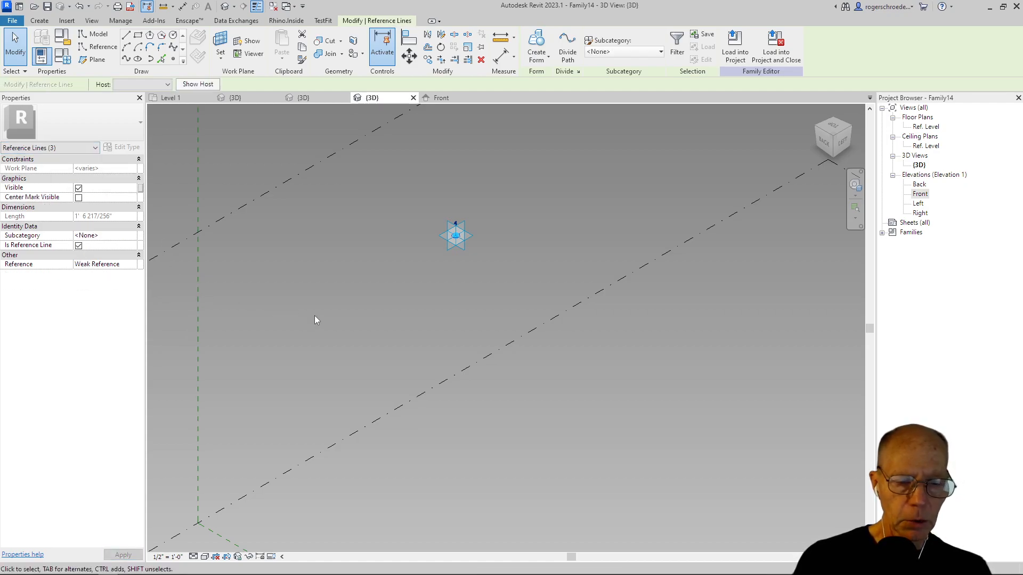
scroll(315, 315, "down", 3)
middle_click_drag(314, 316, 175, 202)
scroll(449, 505, "down", 1)
middle_click_drag(451, 511, 417, 455)
scroll(372, 473, "up", 1)
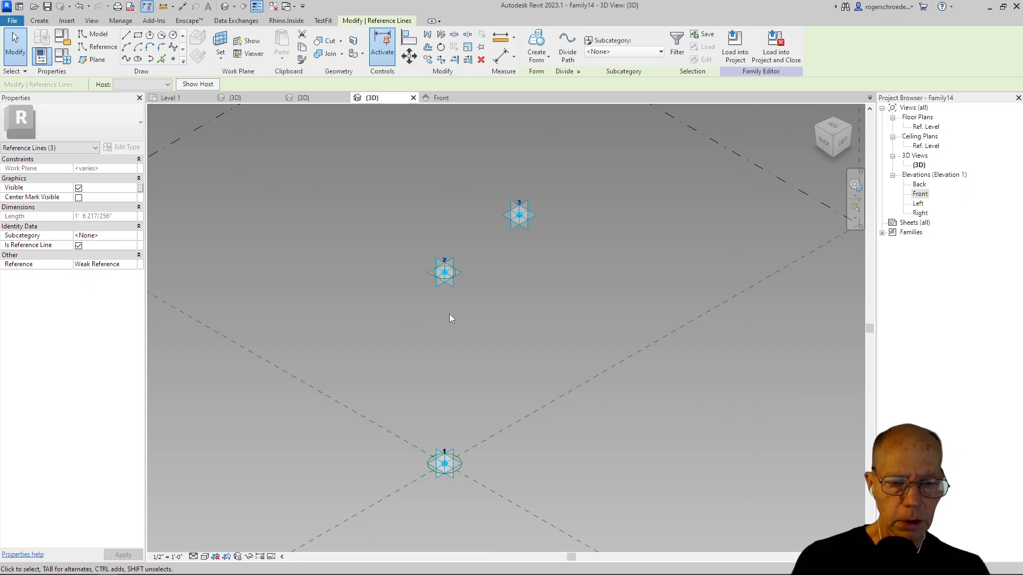
left_click(457, 282)
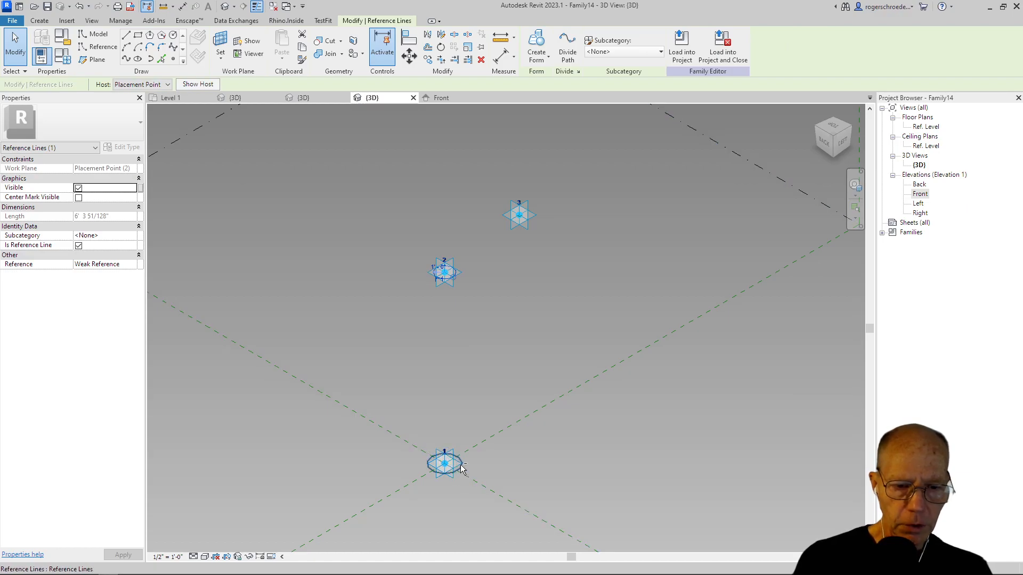
left_click(536, 55)
left_click(554, 77)
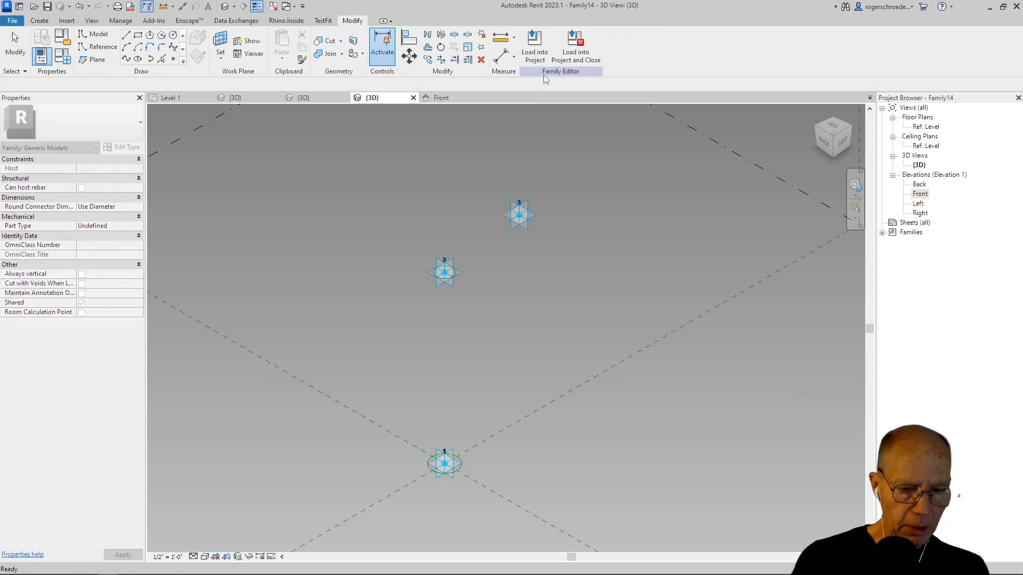
- Create a solid form between the circular reference lines on adaptive points 1 and 2 for the column's trunk
left_click(458, 275)
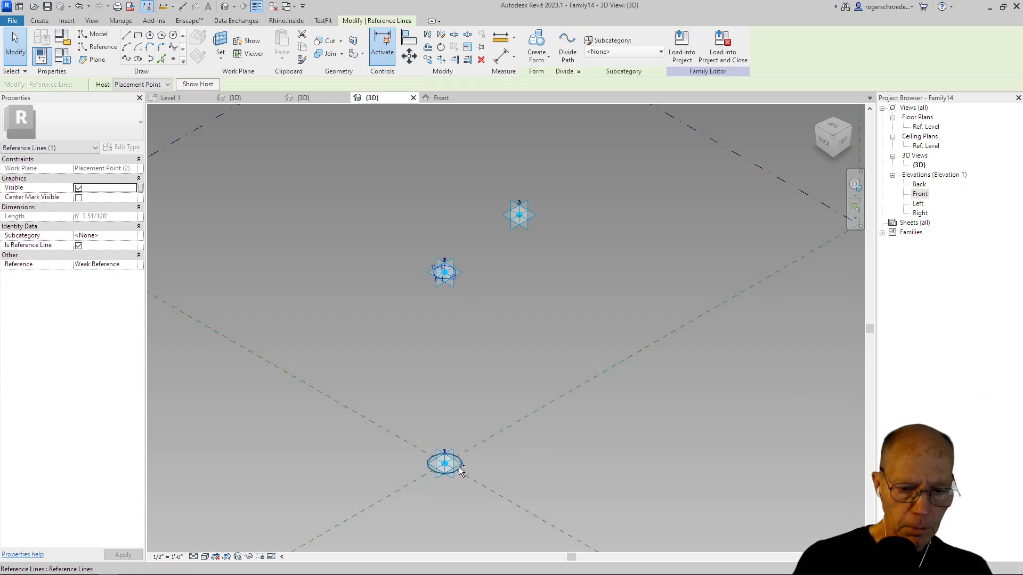
left_click(476, 469, "ctrl")
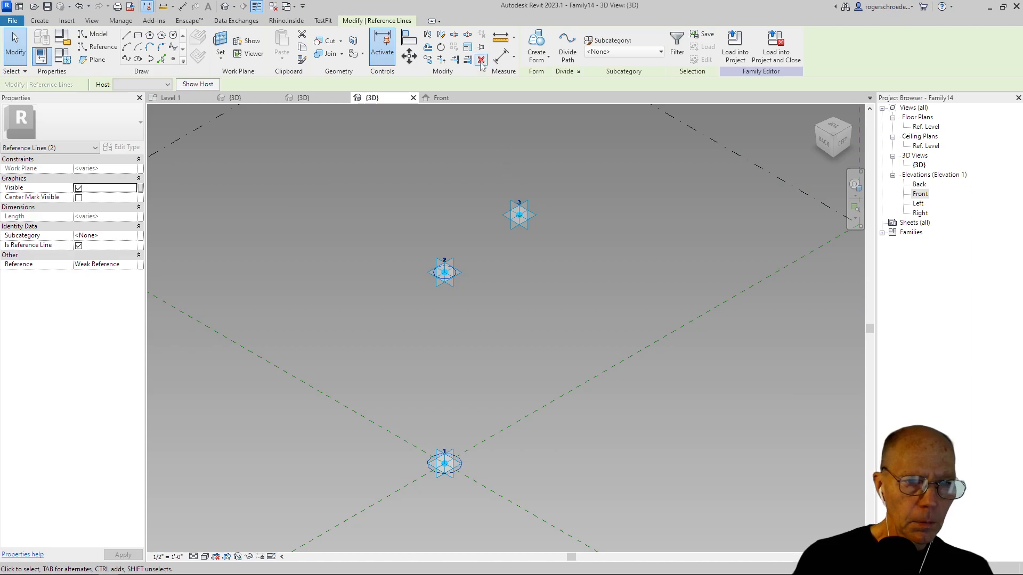
left_click(540, 59)
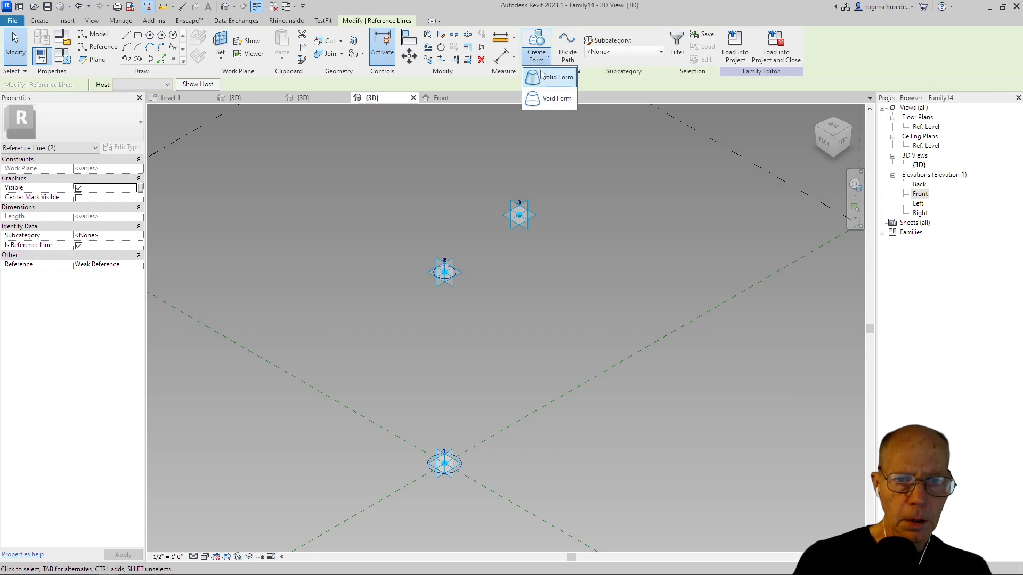
left_click(542, 76)
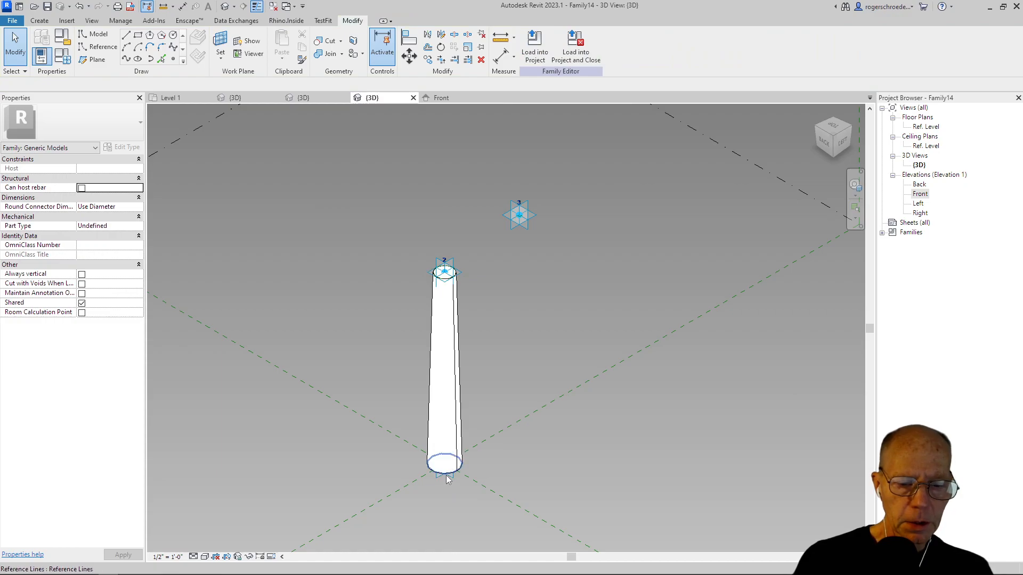
- Test-move adaptive points 1 and 2 to check that the trunk solid follows them, undoing each move
left_click_drag(446, 482, 490, 480)
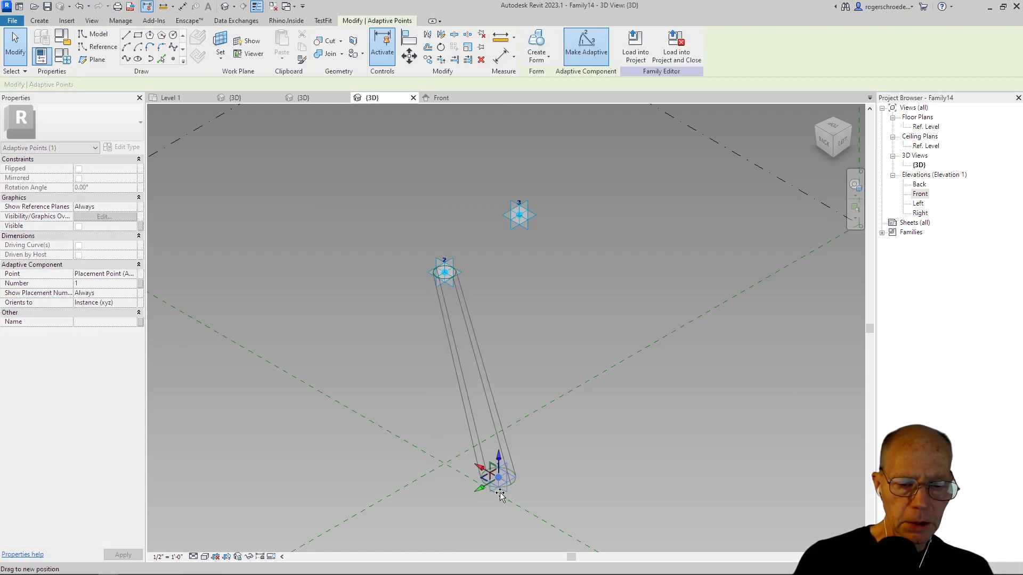
key("ctrl+z")
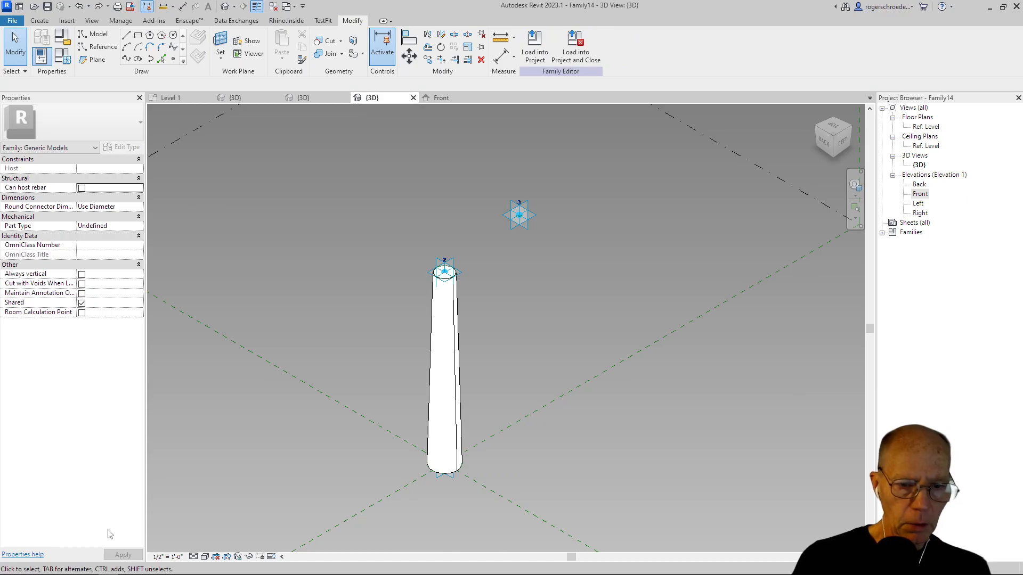
left_click(449, 260)
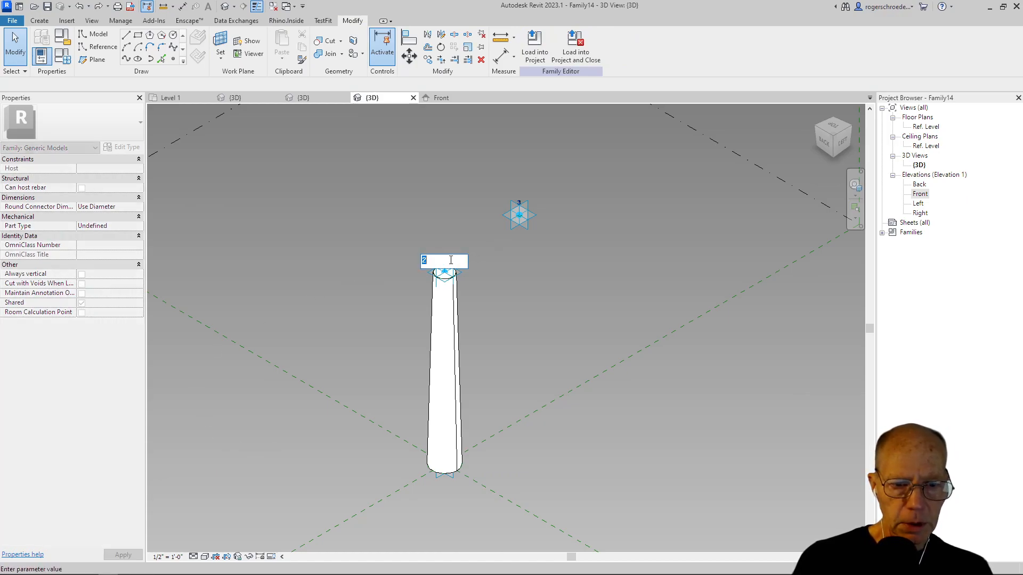
left_click(453, 278)
left_click_drag(453, 277, 494, 280)
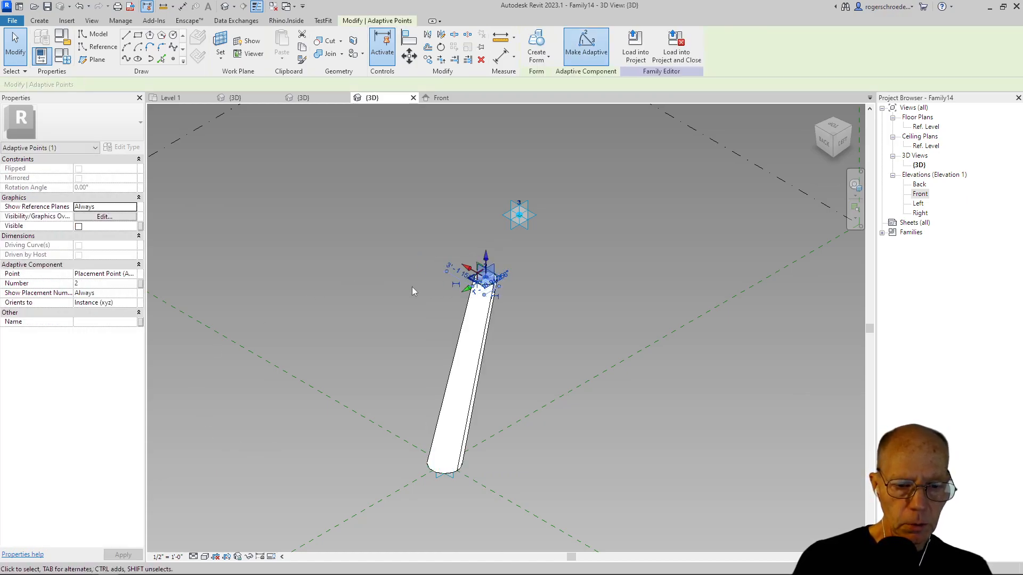
key("ctrl+z")
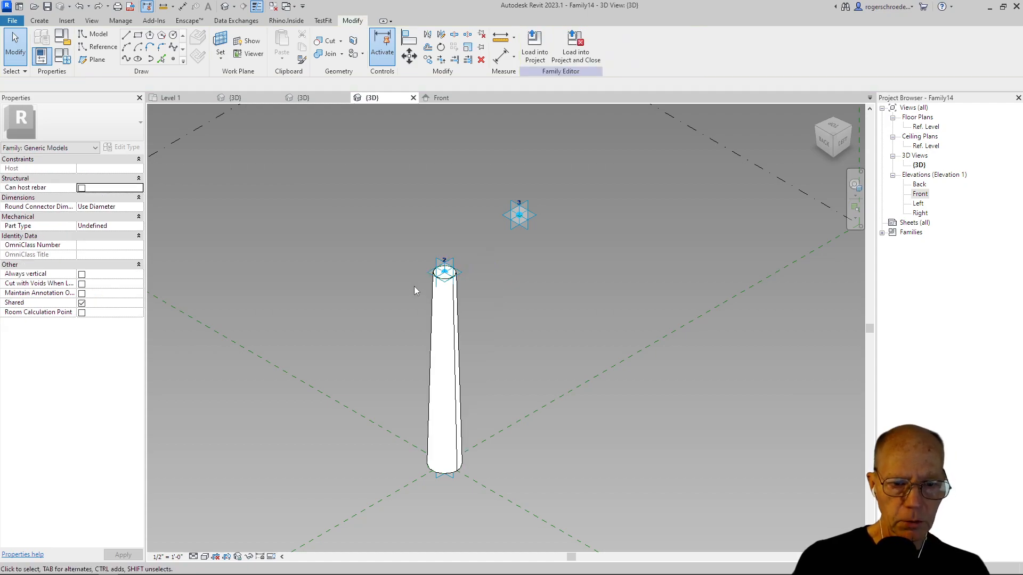
- Create a solid form between the circles on adaptive points 2 and 3 for the first branch
middle_click_drag(382, 266, 368, 350)
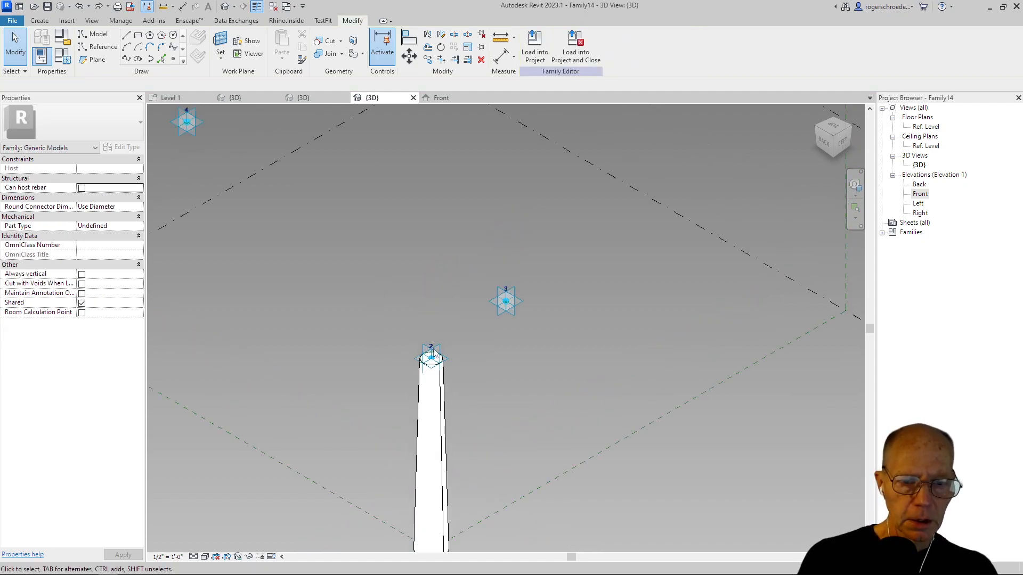
scroll(489, 336, "up", 2)
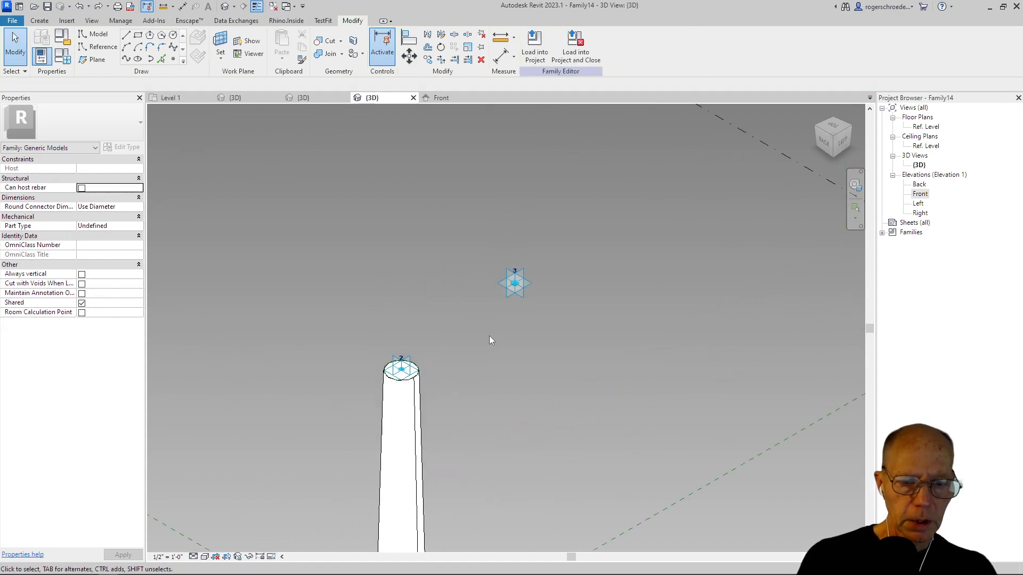
left_click(418, 376)
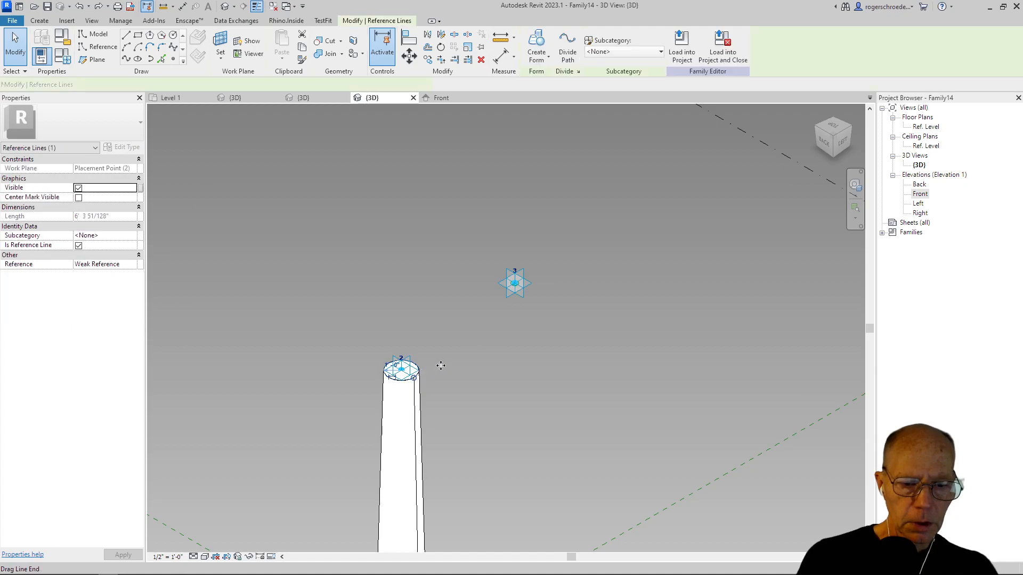
left_click(516, 287, "ctrl")
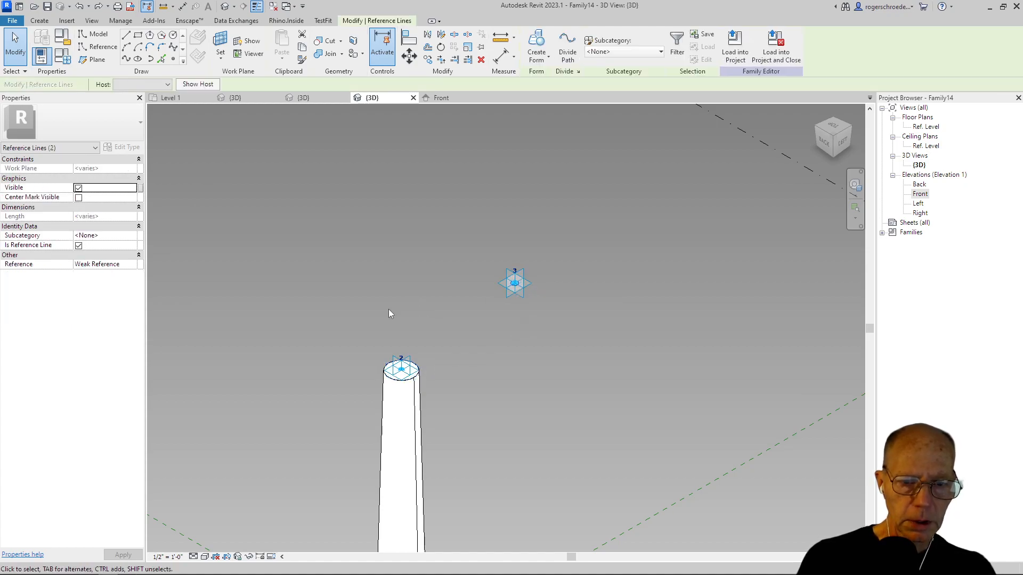
left_click(537, 57)
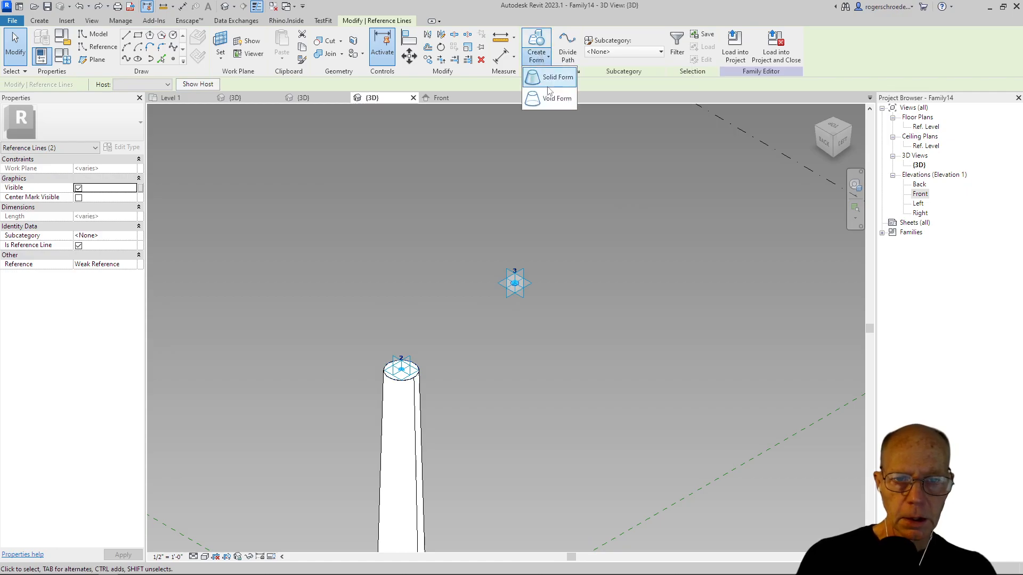
left_click(544, 78)
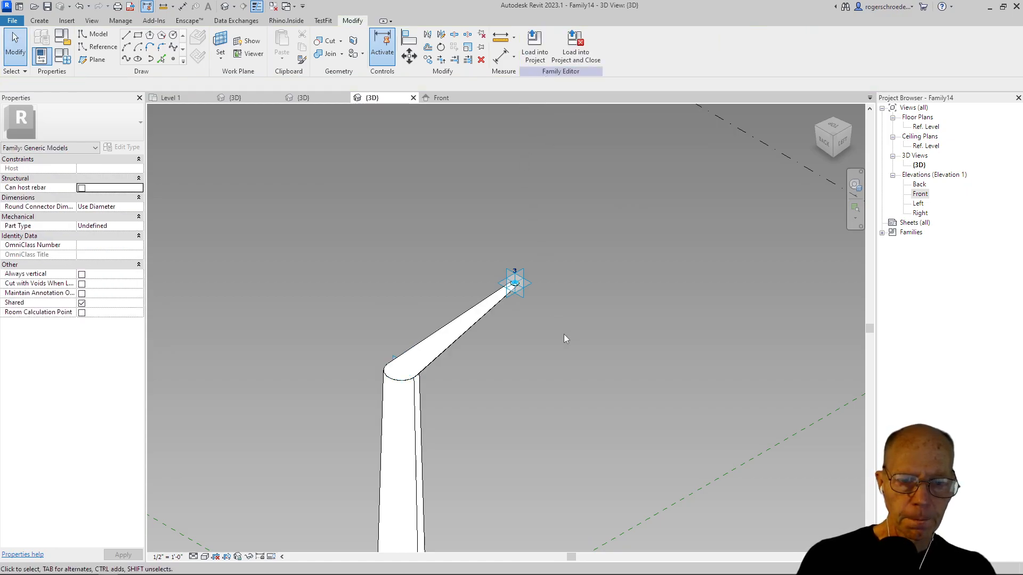
- Test-move adaptive point 3 to check that its branch follows, and undo the move
left_click(521, 300)
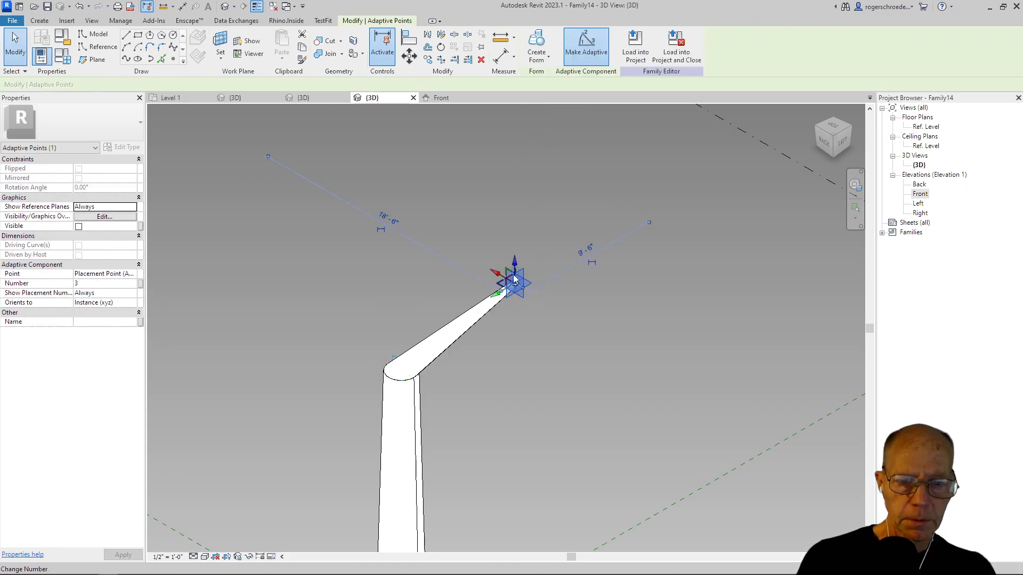
left_click_drag(498, 274, 457, 278)
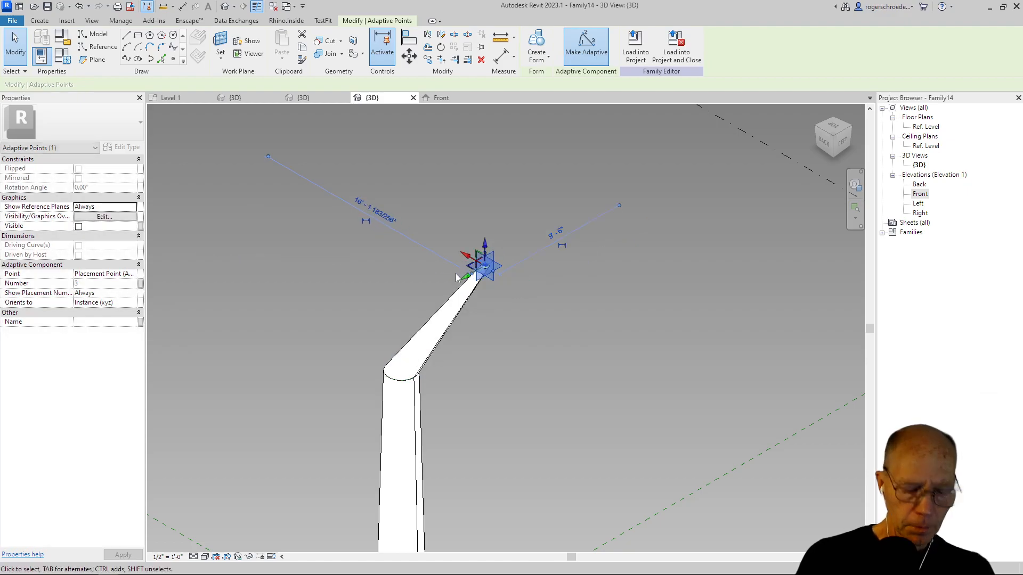
key("ctrl+z")
- Set the 3D view's visual style to Wireframe
scroll(457, 266, "up", 1)
scroll(455, 260, "down", 2)
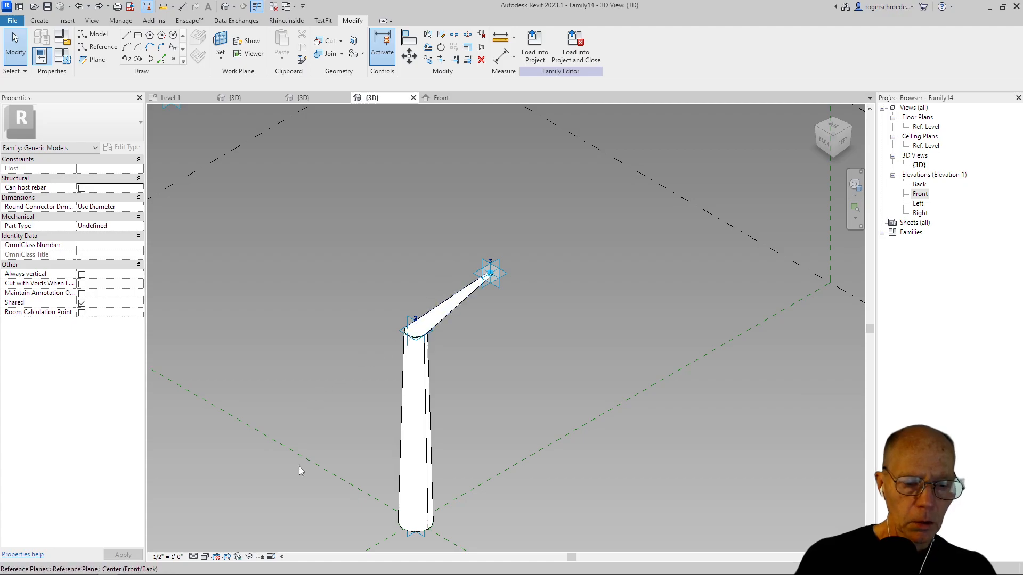
left_click(204, 556)
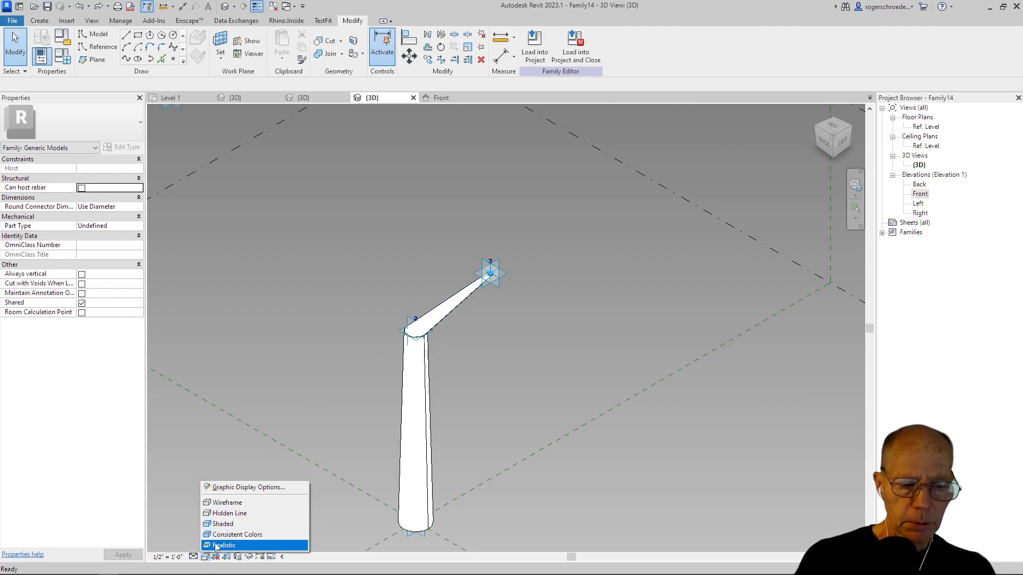
left_click(225, 506)
- Create a solid form between the circles on adaptive points 2 and 4 for the second branch
scroll(426, 339, "up", 2)
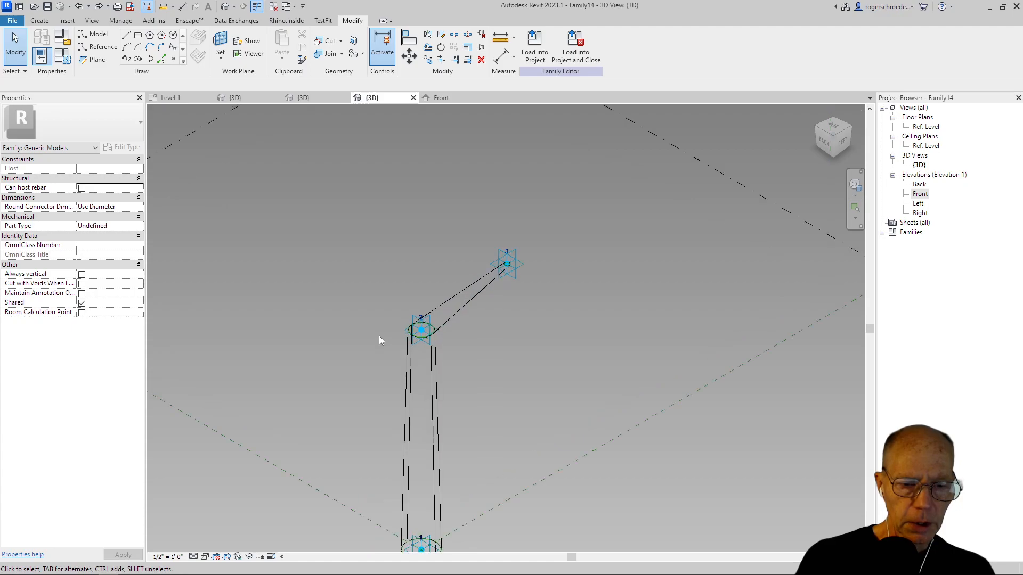
left_click(424, 340)
middle_click_drag(359, 331, 594, 561)
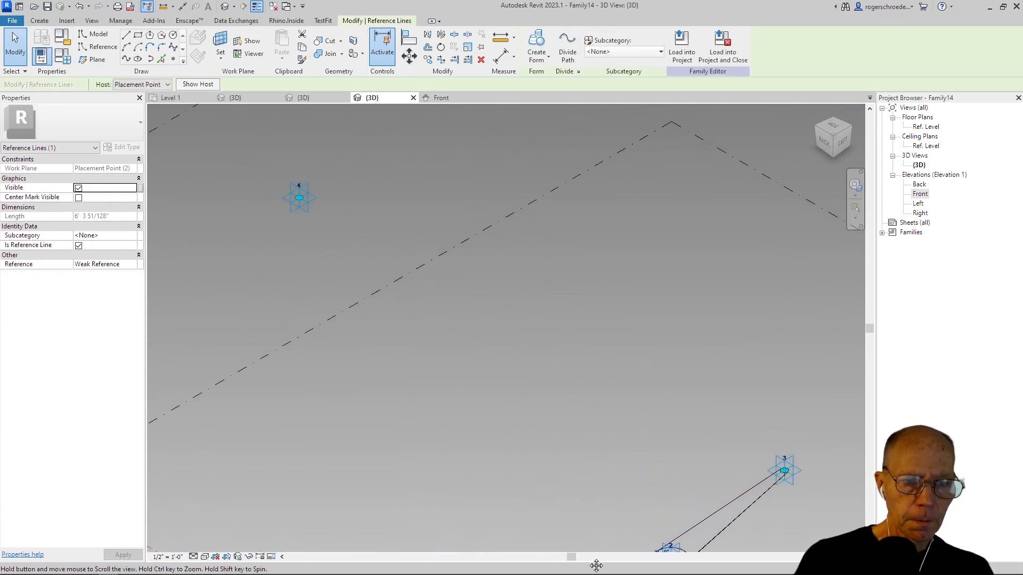
left_click(302, 205, "ctrl")
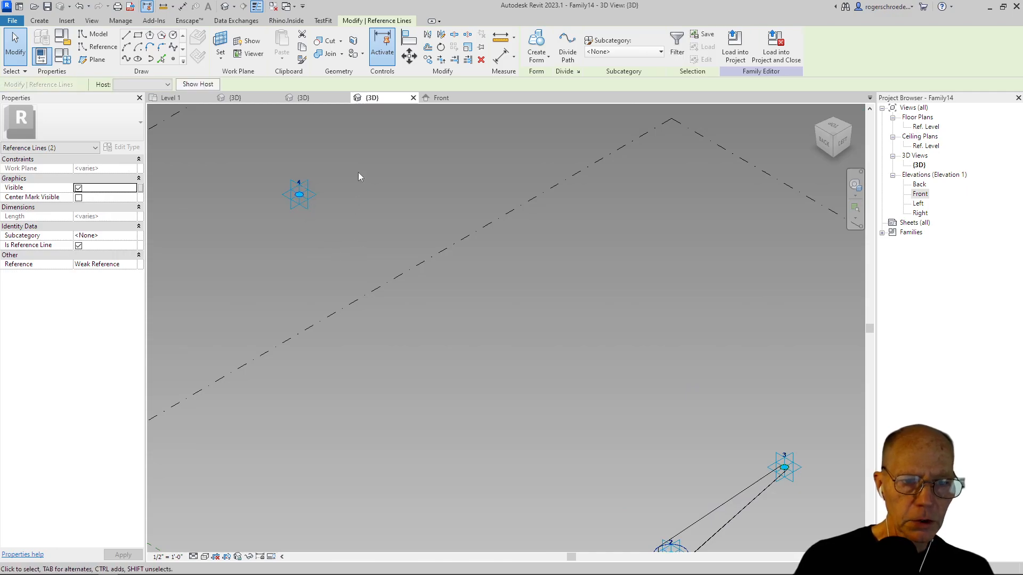
left_click(542, 68)
left_click(554, 78)
- Create a solid form between the circles on adaptive points 2 and 5 for the third branch
middle_click_drag(544, 214, 245, 235)
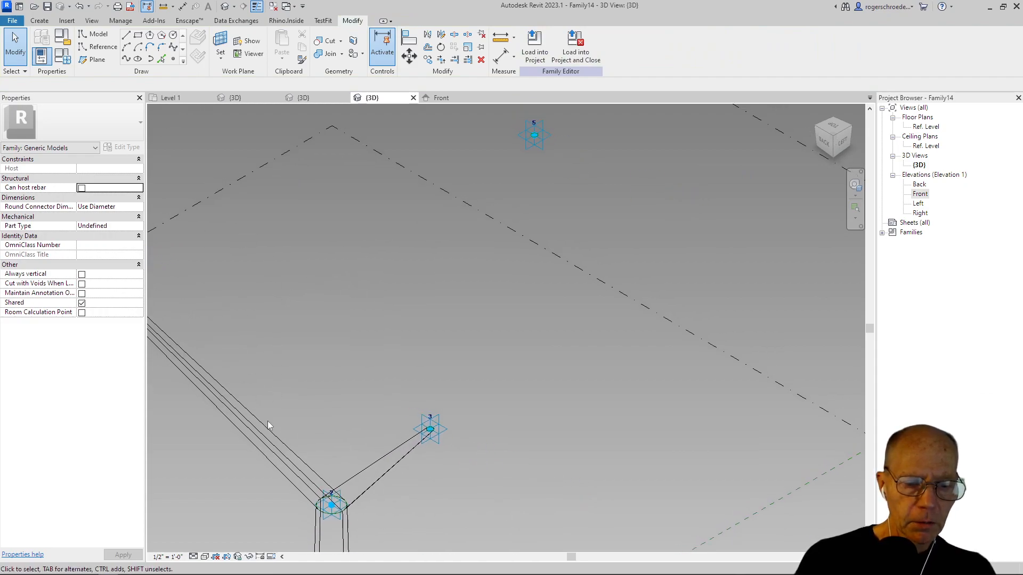
left_click(343, 517)
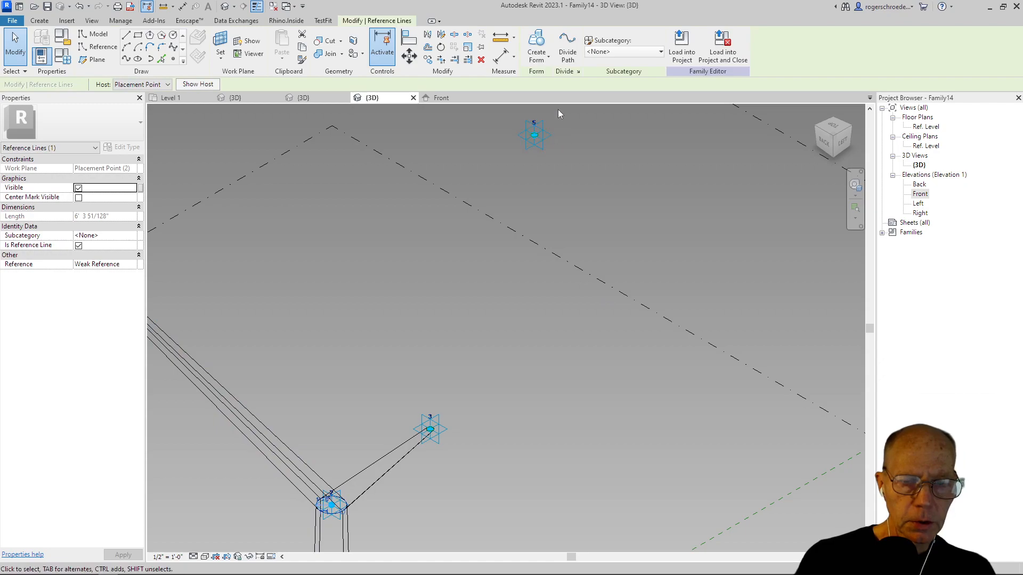
scroll(549, 145, "up", 3)
middle_click_drag(549, 145, 516, 271)
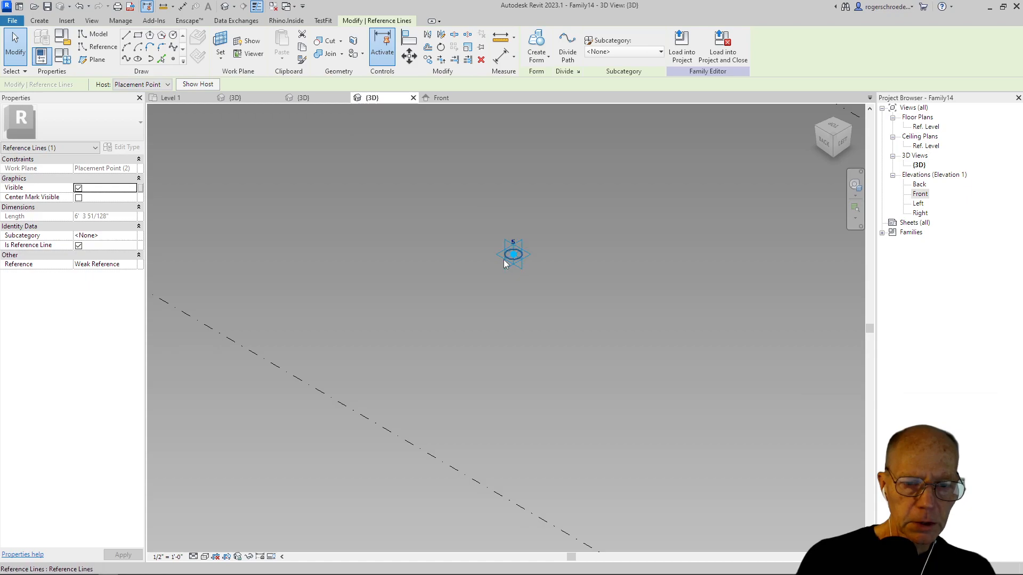
left_click(504, 259)
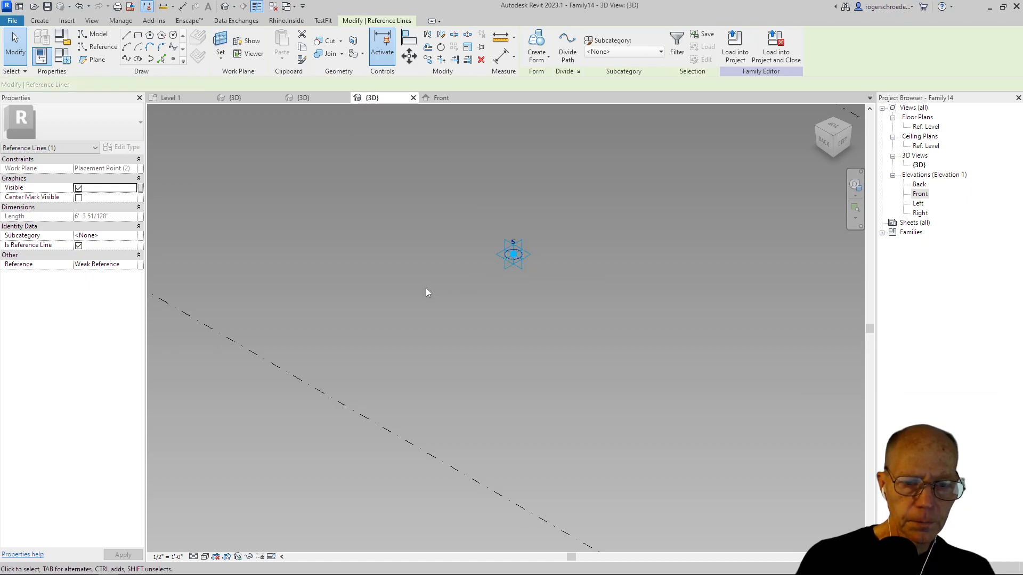
left_click(537, 53)
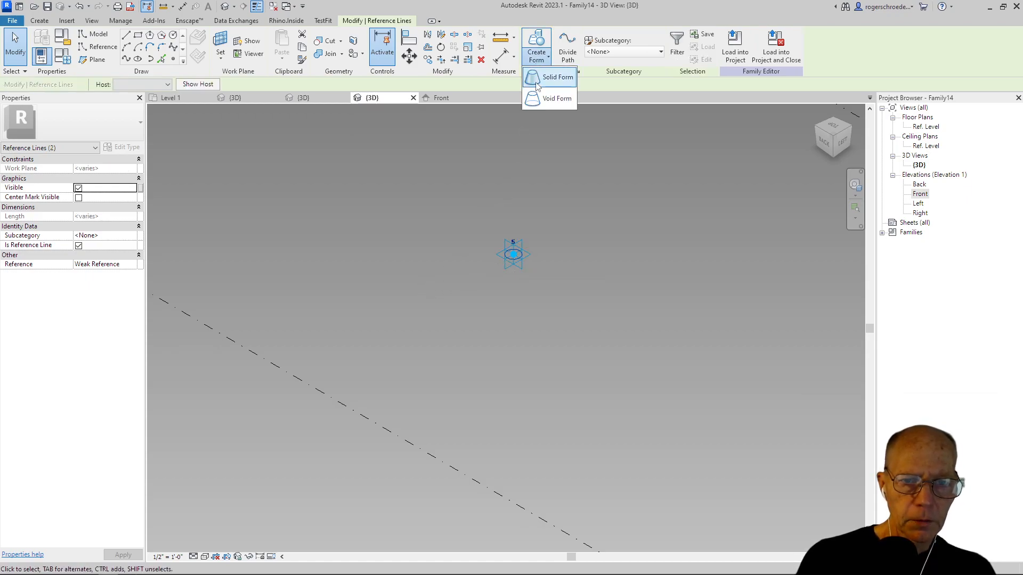
left_click(537, 87)
- Test-move adaptive points 4 and 5 to check that their branches follow, and undo both moves
scroll(347, 388, "down", 5)
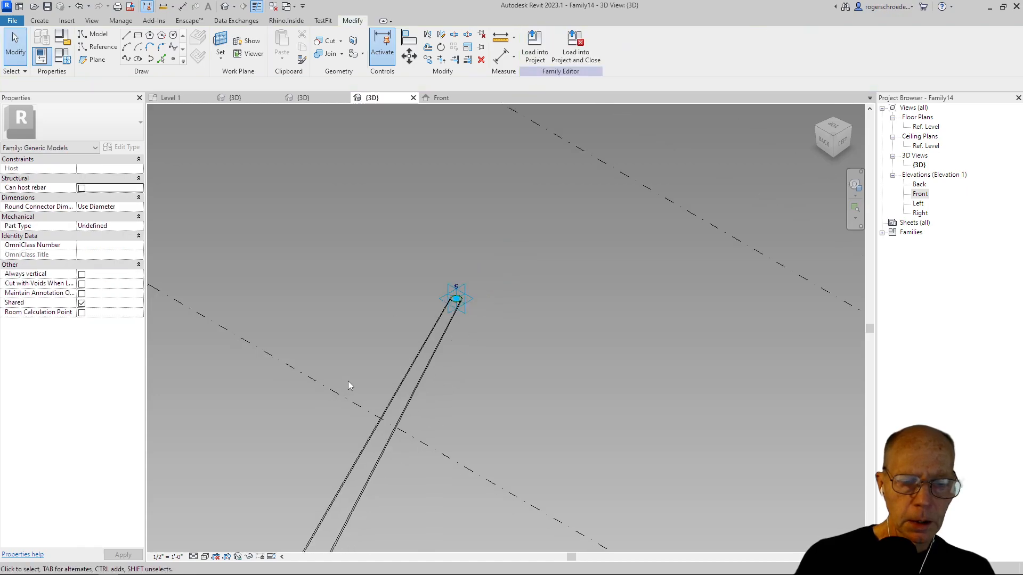
scroll(358, 384, "down", 2)
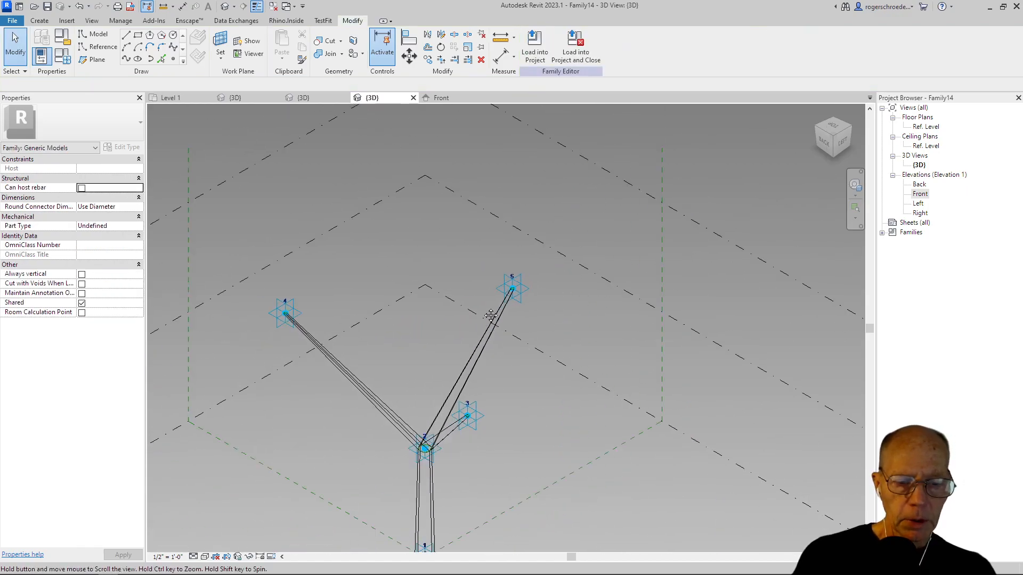
left_click(284, 316)
left_click(282, 316)
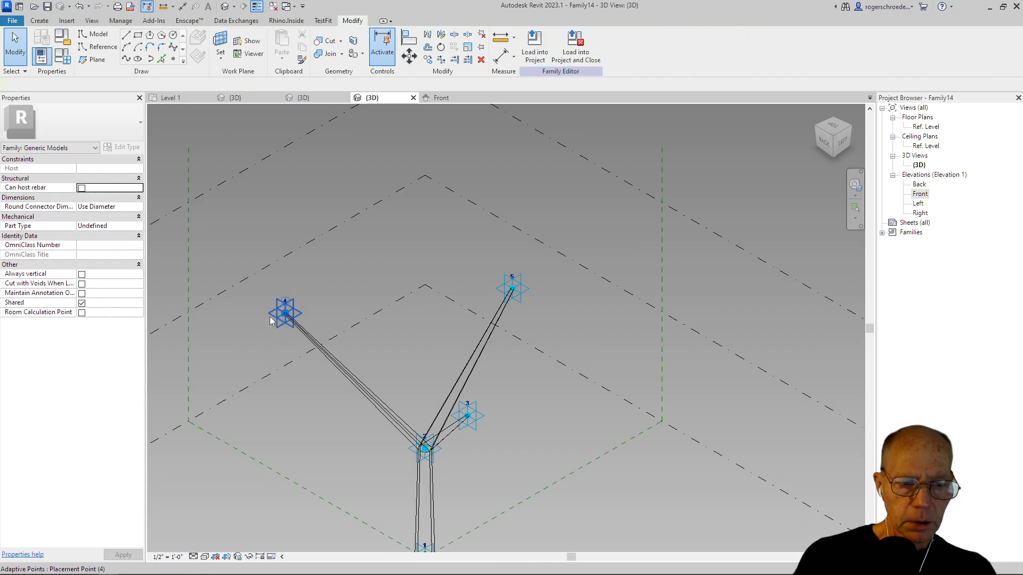
left_click_drag(273, 321, 317, 308)
left_click(511, 289)
left_click_drag(511, 289, 557, 299)
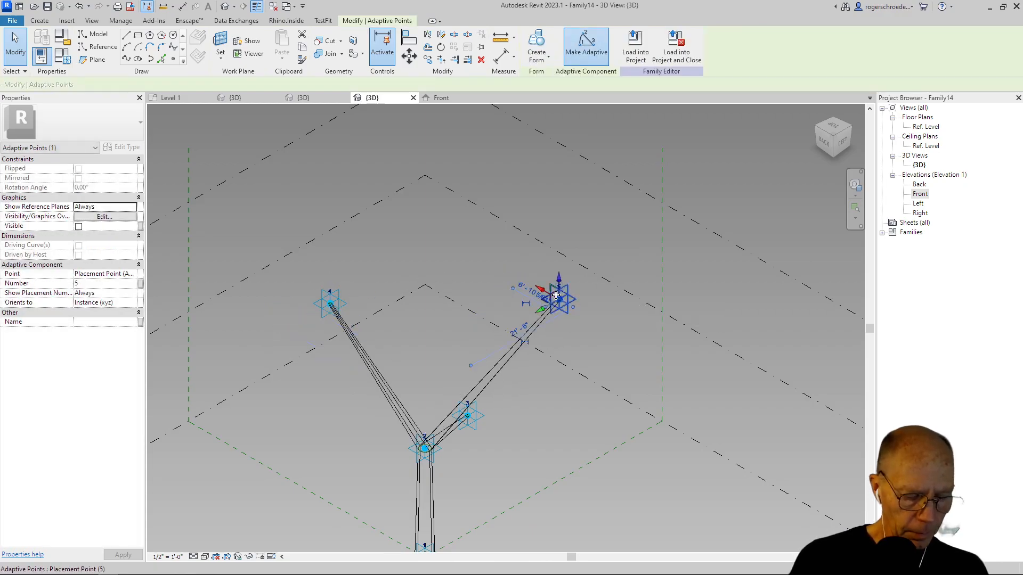
key("ctrl+z")
key("ctrl+z")
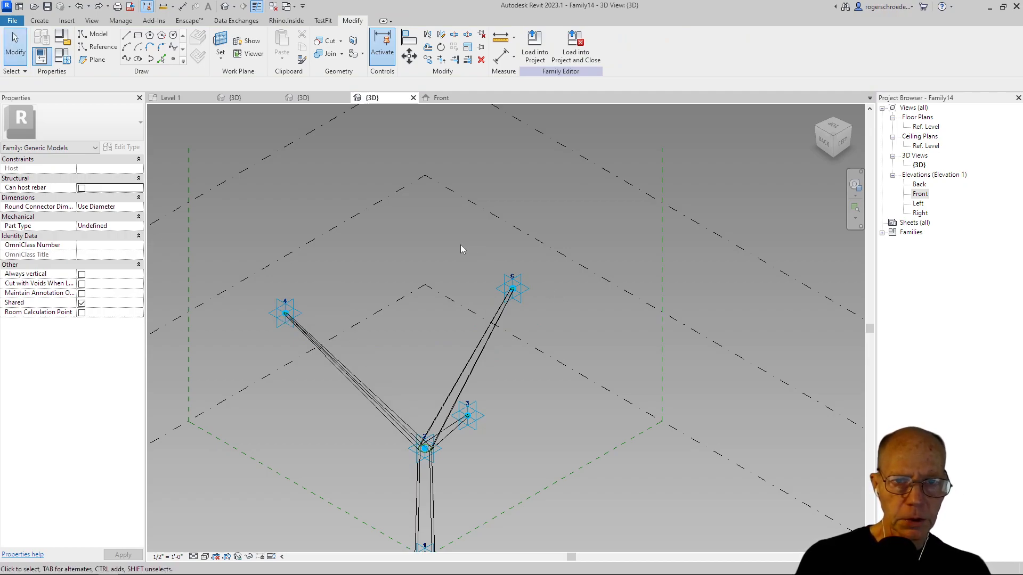
- Save the family as Column in the CV6 folder and load it into Space Frame.rfa
left_click(48, 6)
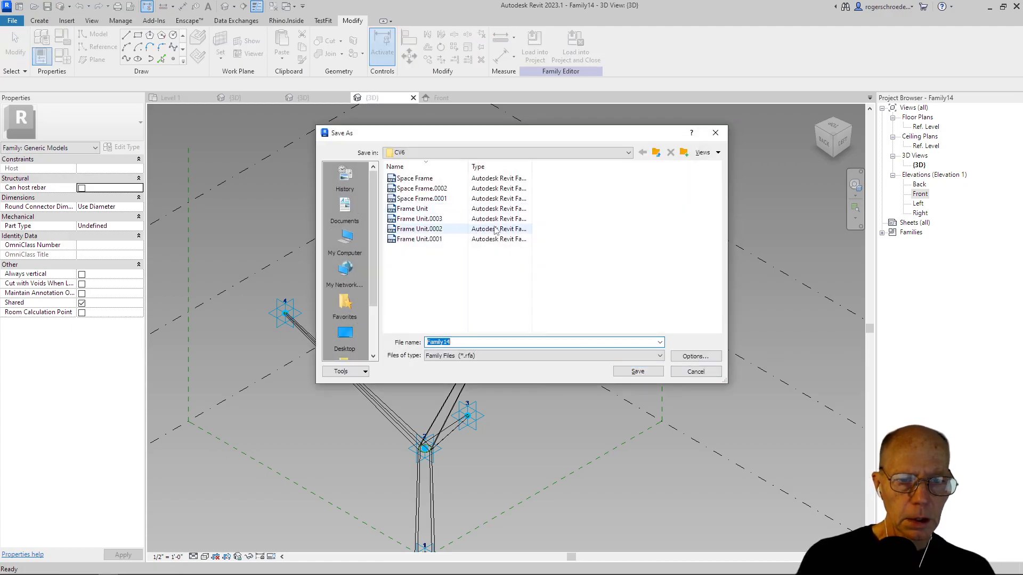
type("Column")
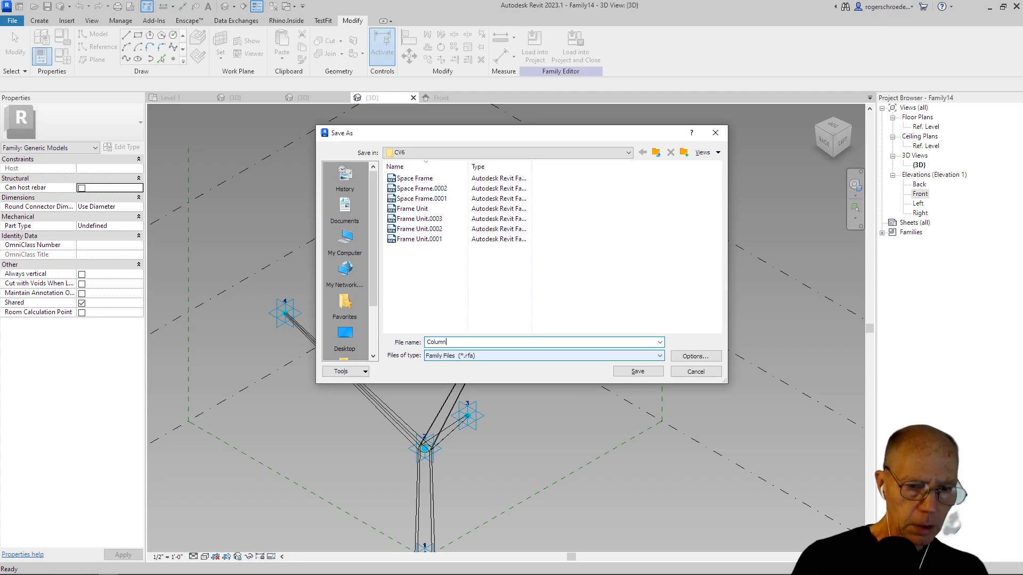
left_click(618, 374)
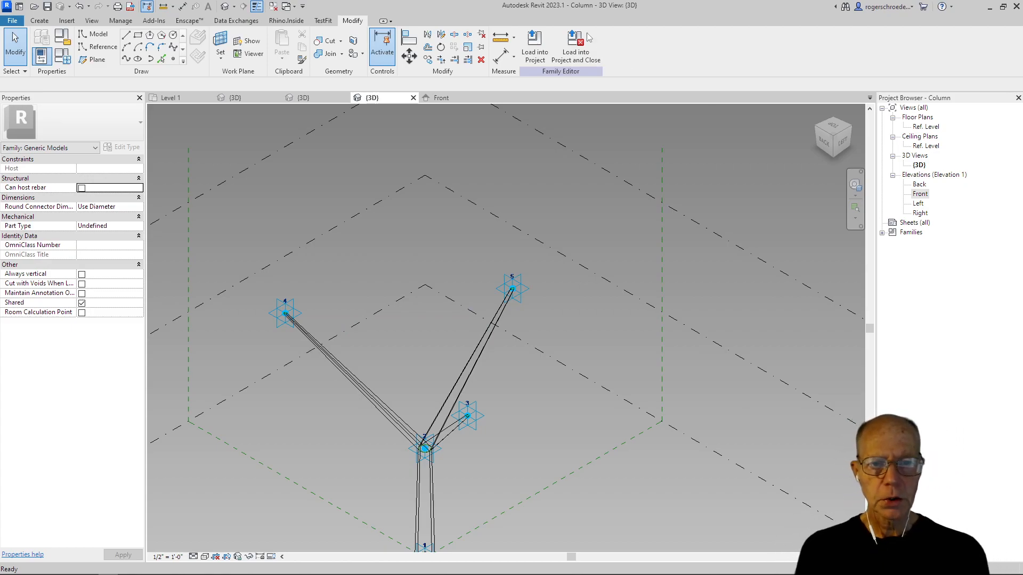
left_click(534, 55)
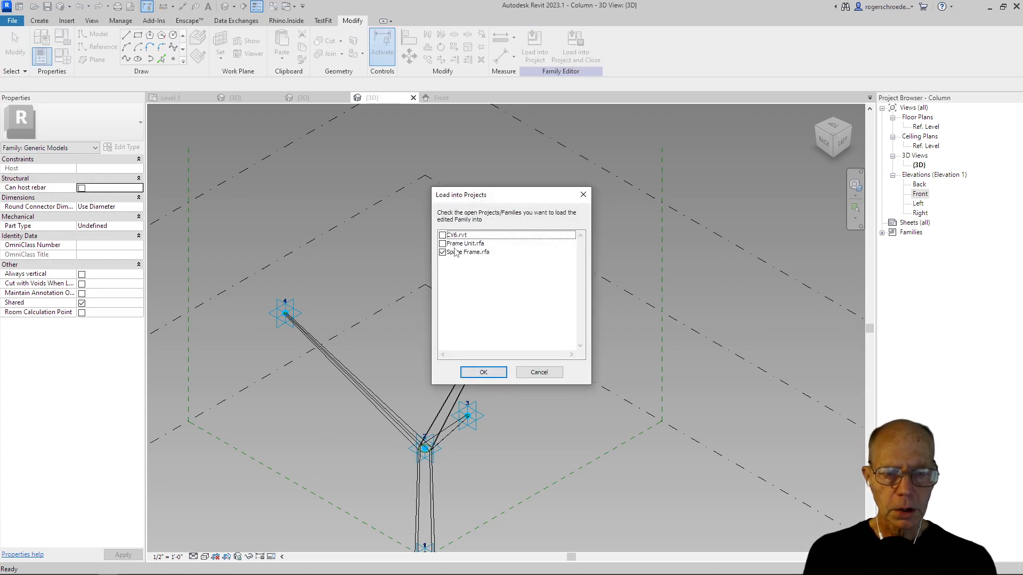
left_click(482, 373)
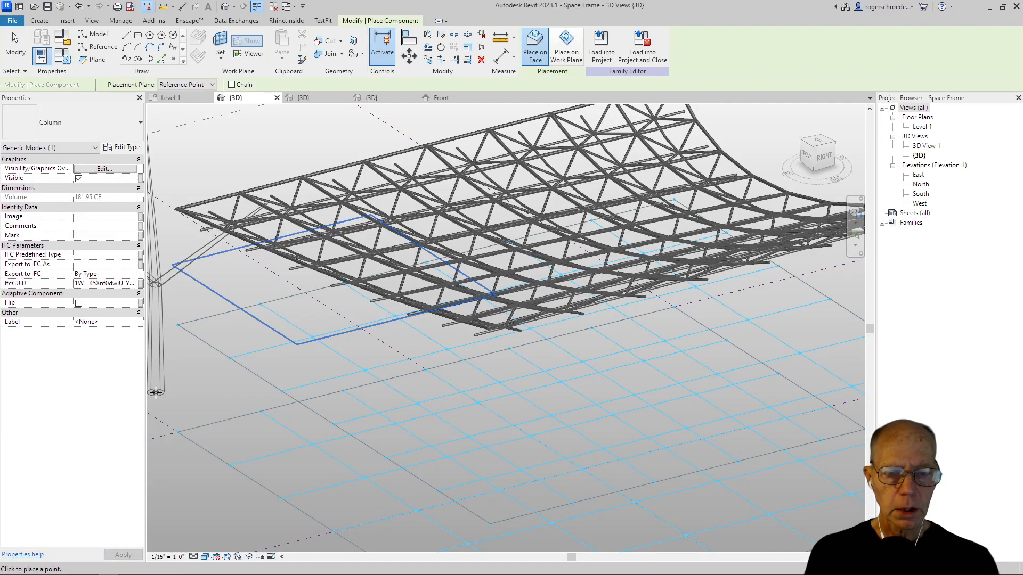